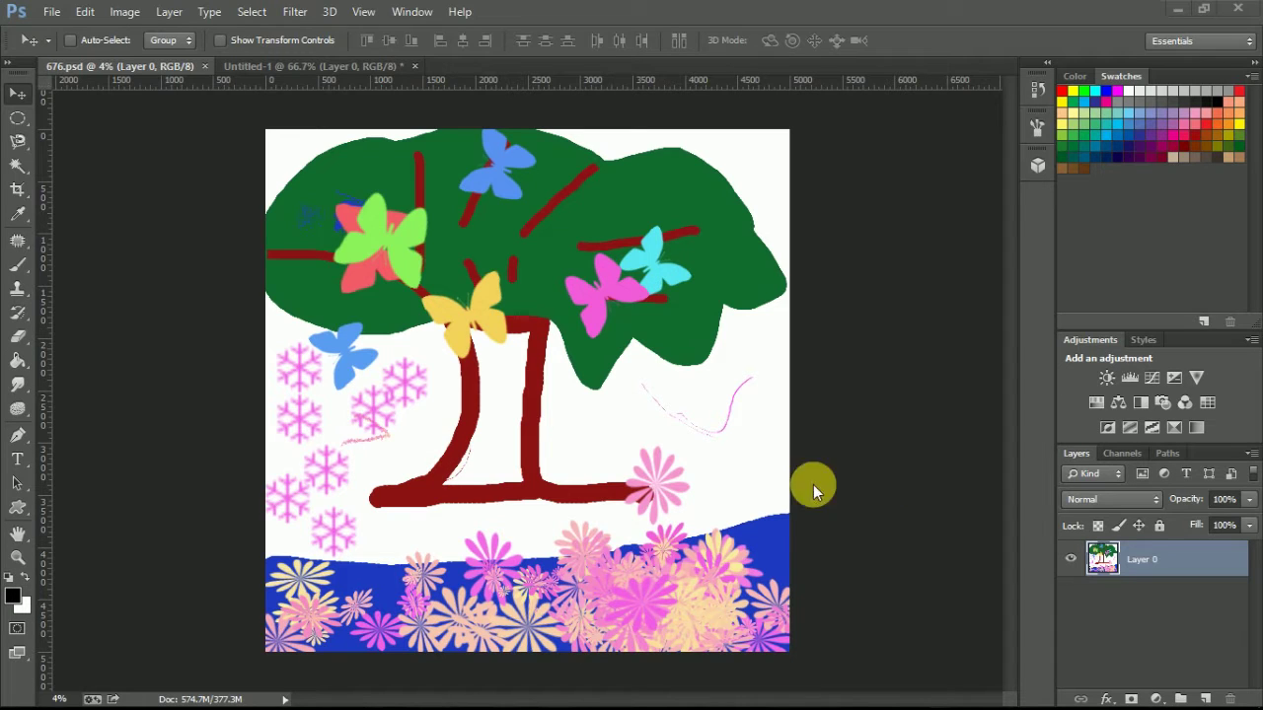
# Cancel a new 311 × 338 px document and switch to the blank Untitled-1 canvas
pyautogui.click(51, 12)
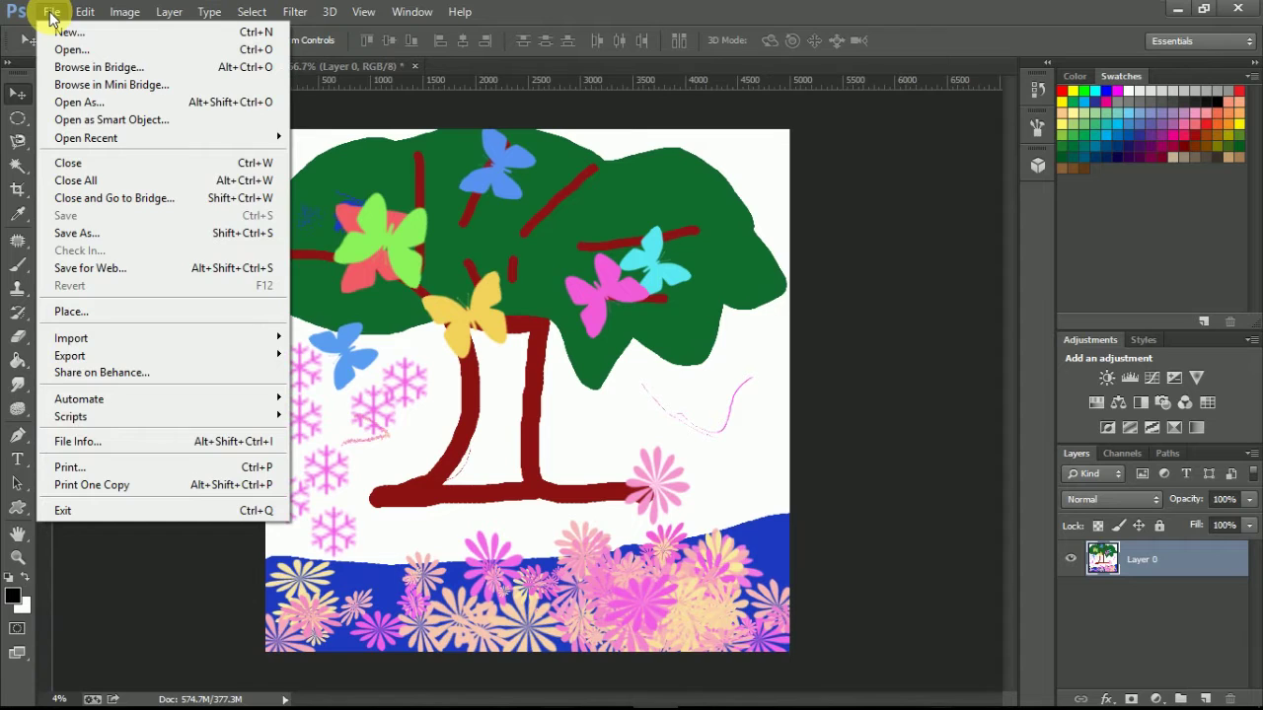
pyautogui.click(81, 42)
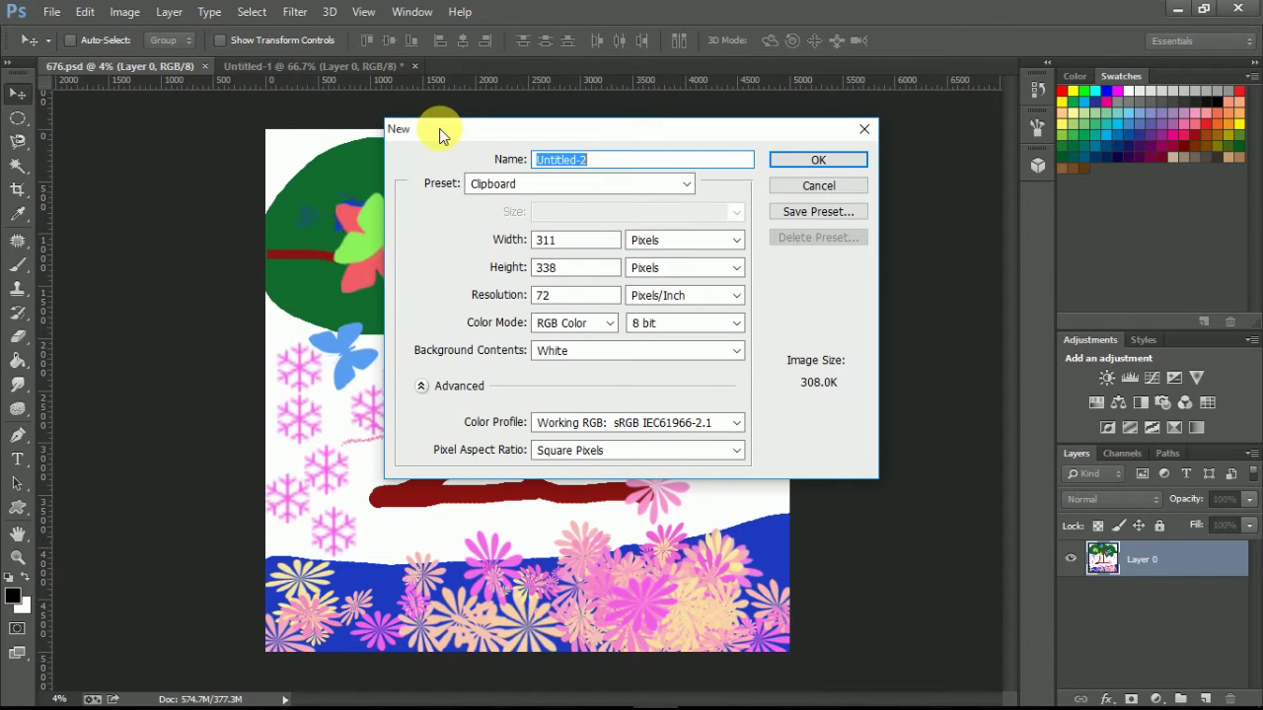
pyautogui.moveTo(442, 129); pyautogui.dragTo(469, 130)
pyautogui.doubleClick(596, 243)
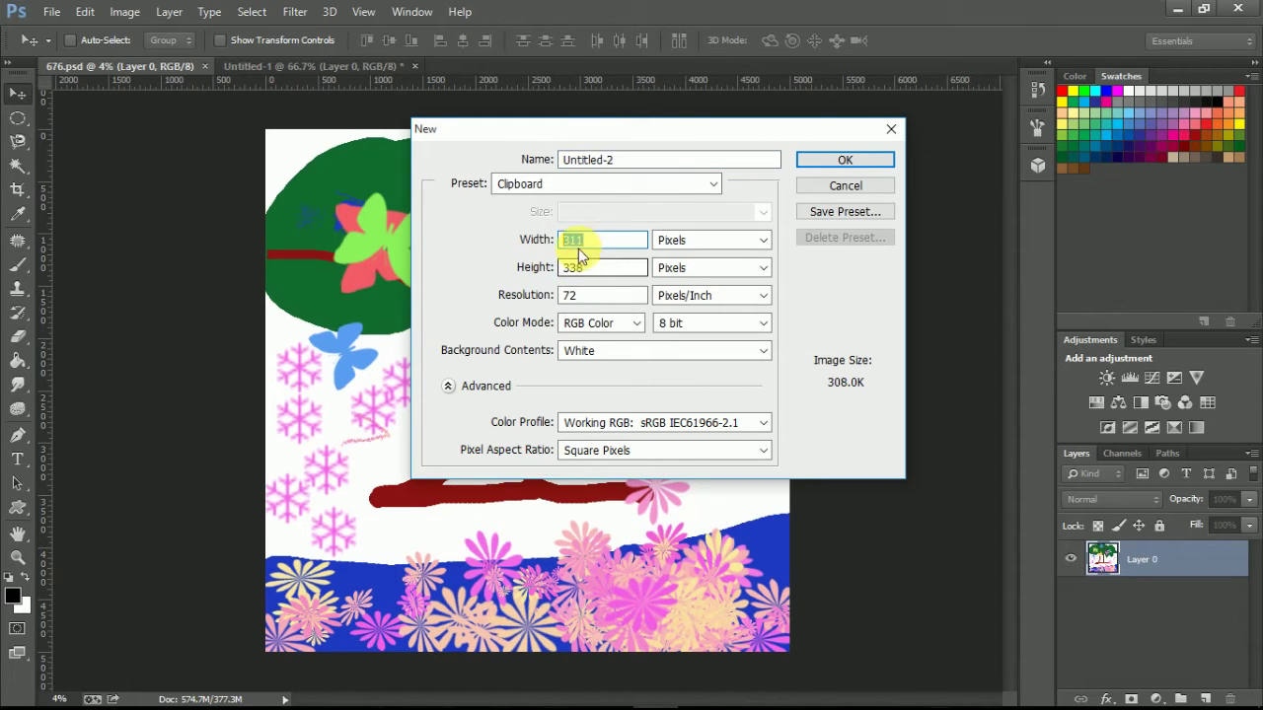
pyautogui.click(726, 241)
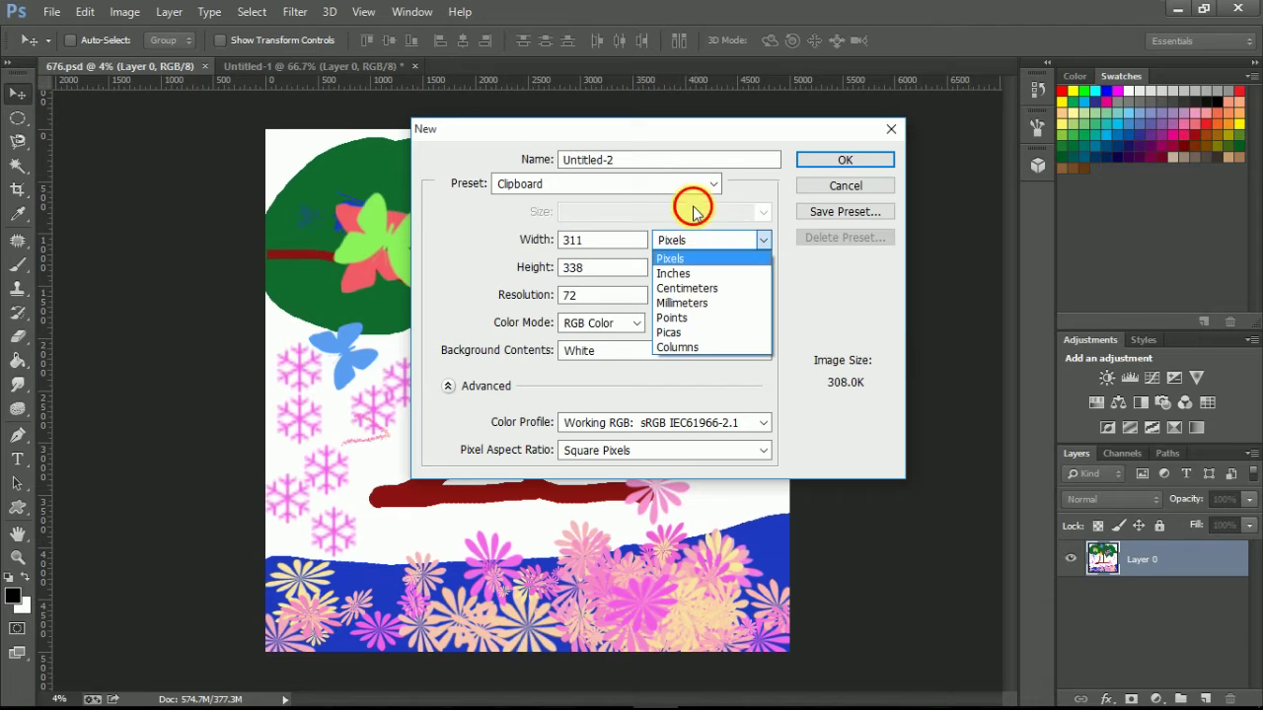
pyautogui.click(651, 225)
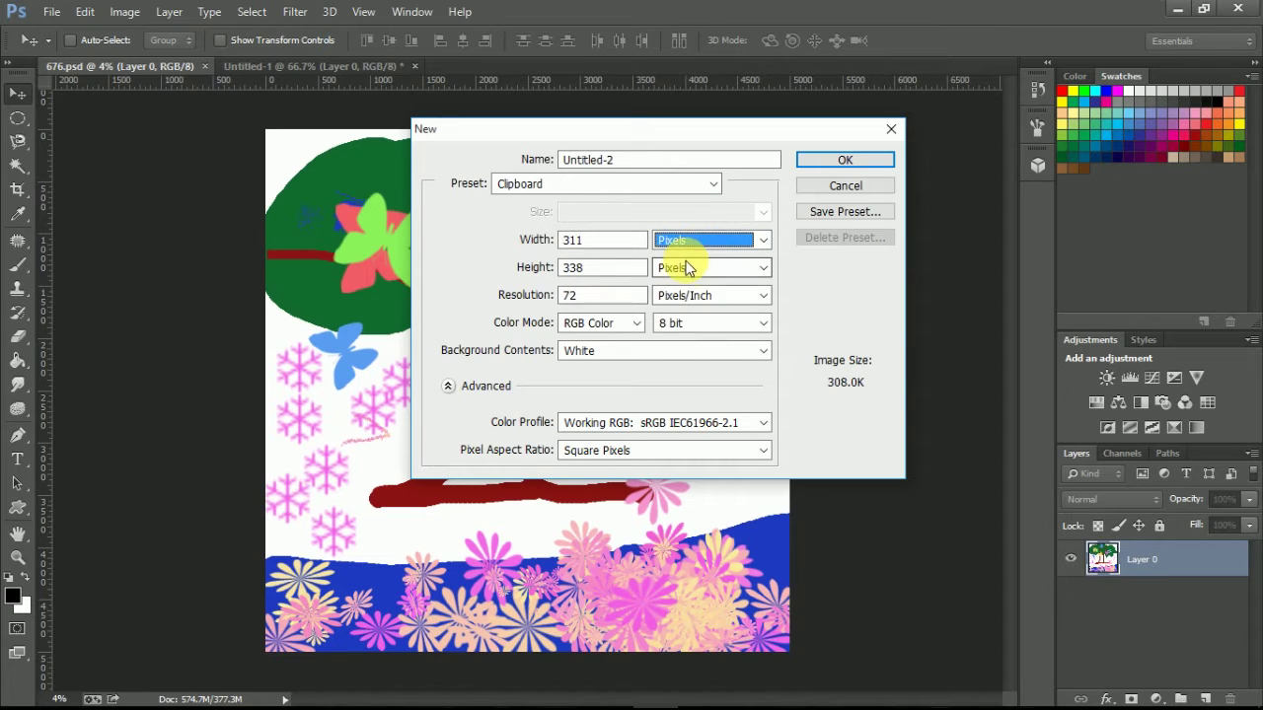
pyautogui.click(802, 187)
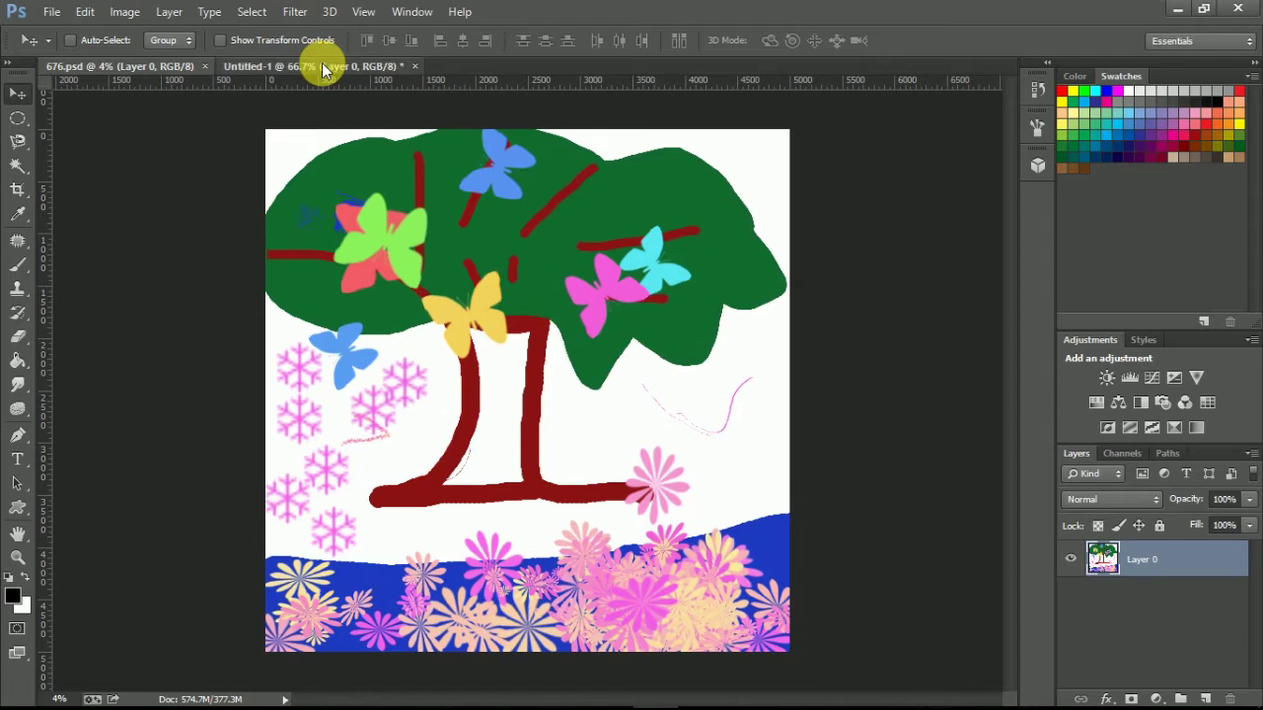
pyautogui.click(323, 66)
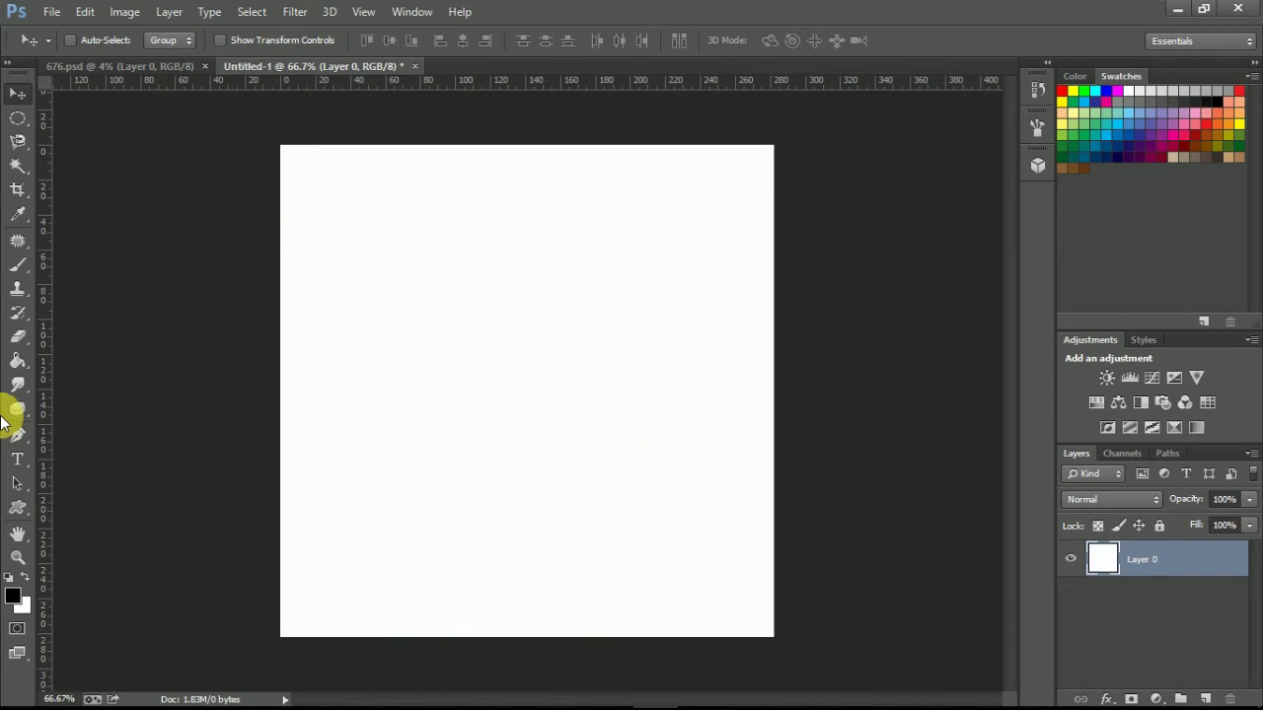
# Select the Brush Tool with a 13 px soft round brush tip
pyautogui.click(17, 266)
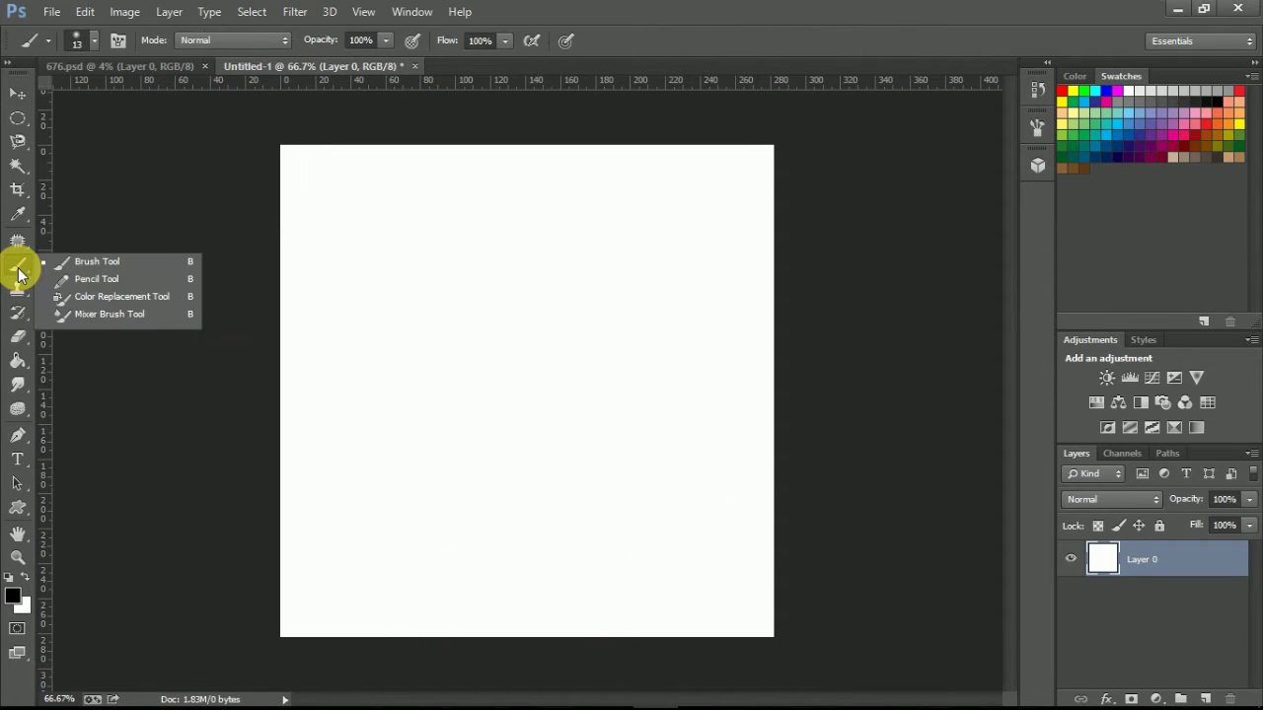
pyautogui.click(110, 267)
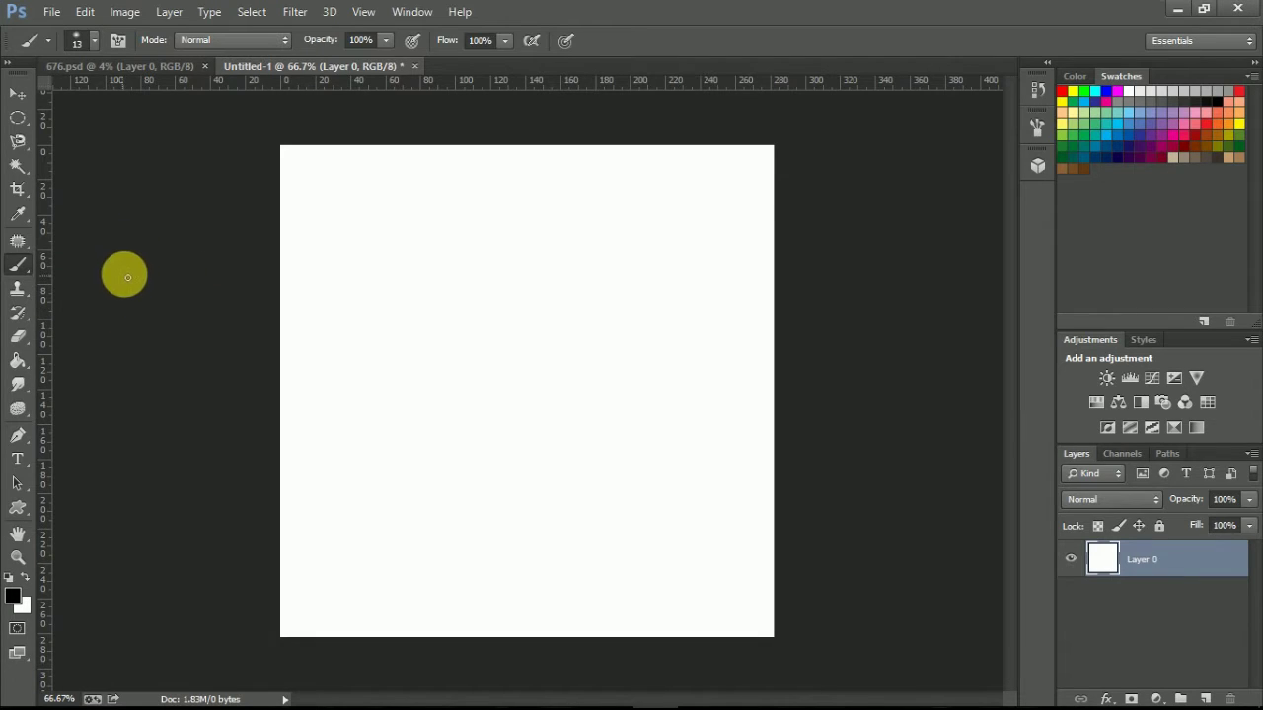
pyautogui.click(94, 41)
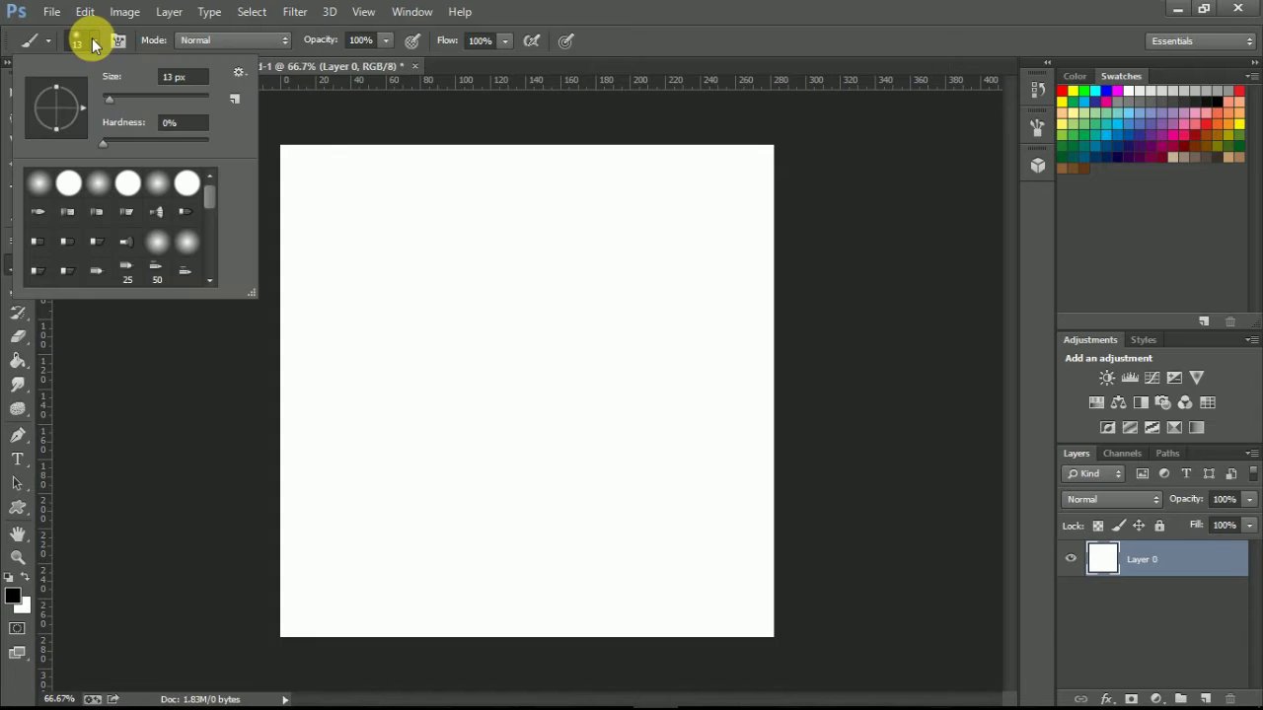
pyautogui.moveTo(208, 196)
pyautogui.mouseDown()
pyautogui.moveTo(217, 268)
pyautogui.moveTo(210, 185)
pyautogui.mouseUp()
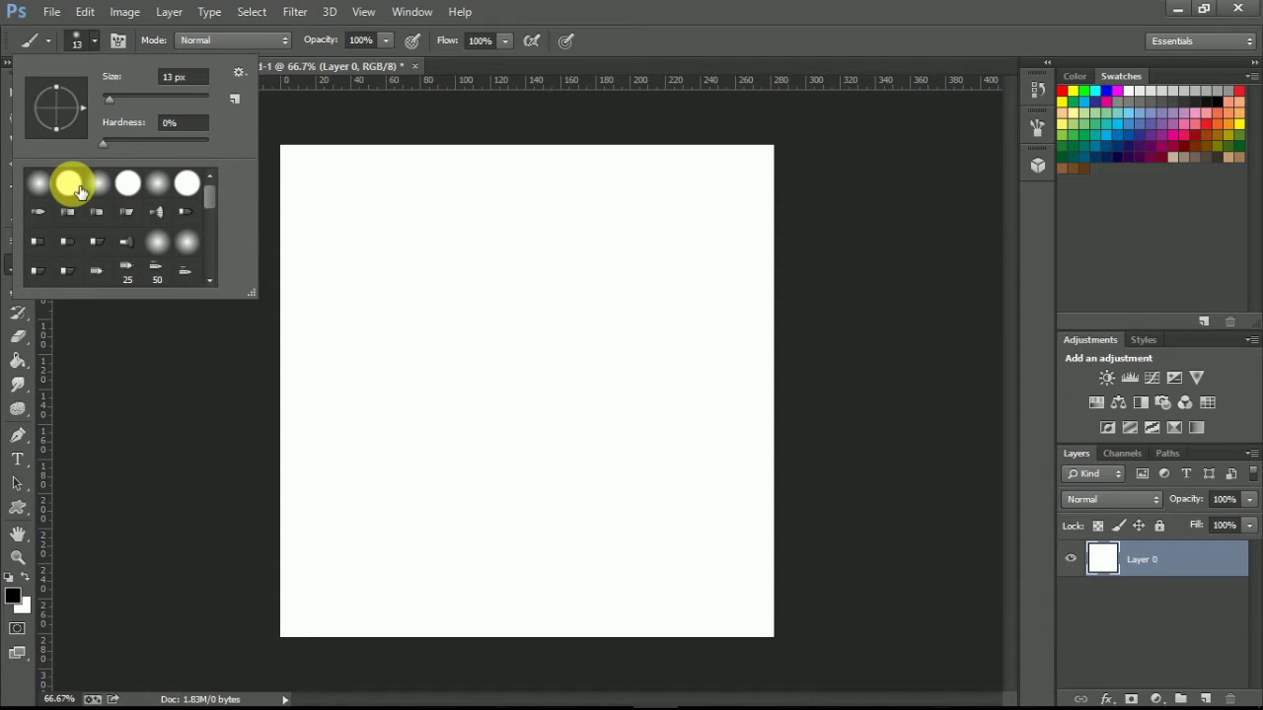
pyautogui.click(375, 323)
# Sketch two black trunk curves and the tree canopy outline
pyautogui.moveTo(372, 317)
pyautogui.mouseDown()
pyautogui.moveTo(402, 386)
pyautogui.moveTo(357, 488)
pyautogui.mouseUp()
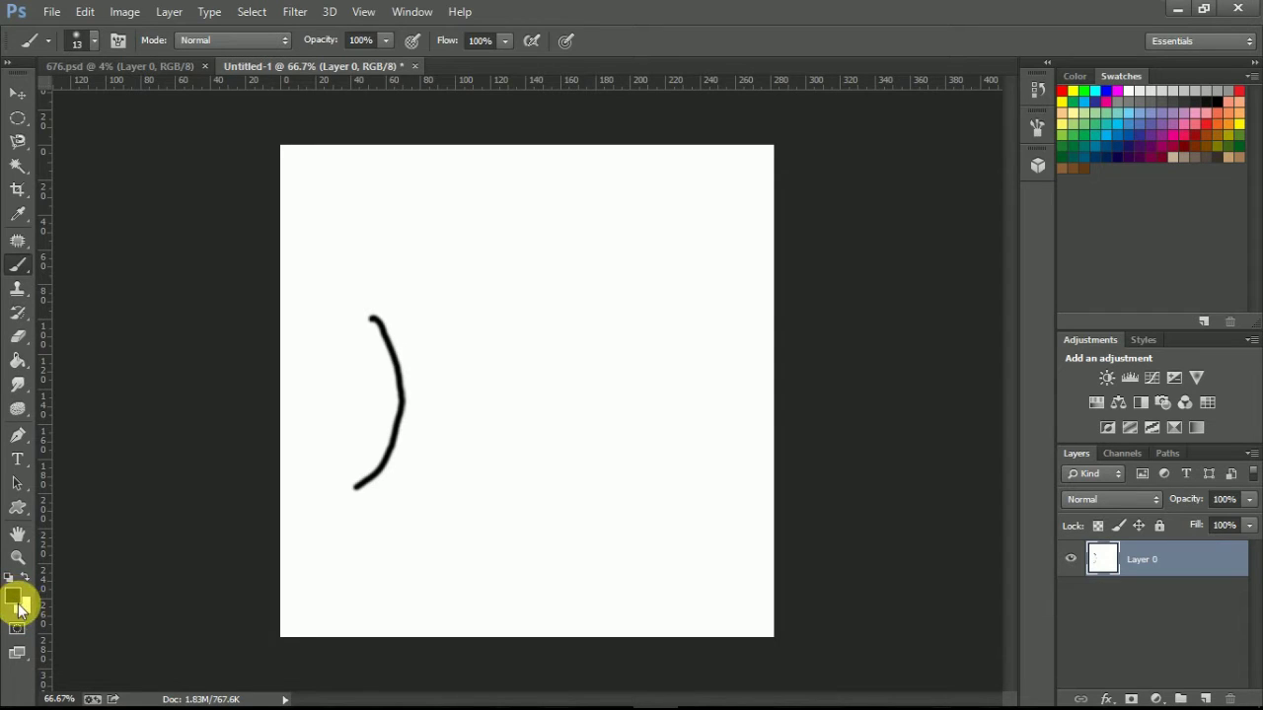
pyautogui.moveTo(461, 317)
pyautogui.mouseDown()
pyautogui.moveTo(445, 344)
pyautogui.moveTo(444, 443)
pyautogui.moveTo(493, 493)
pyautogui.mouseUp()
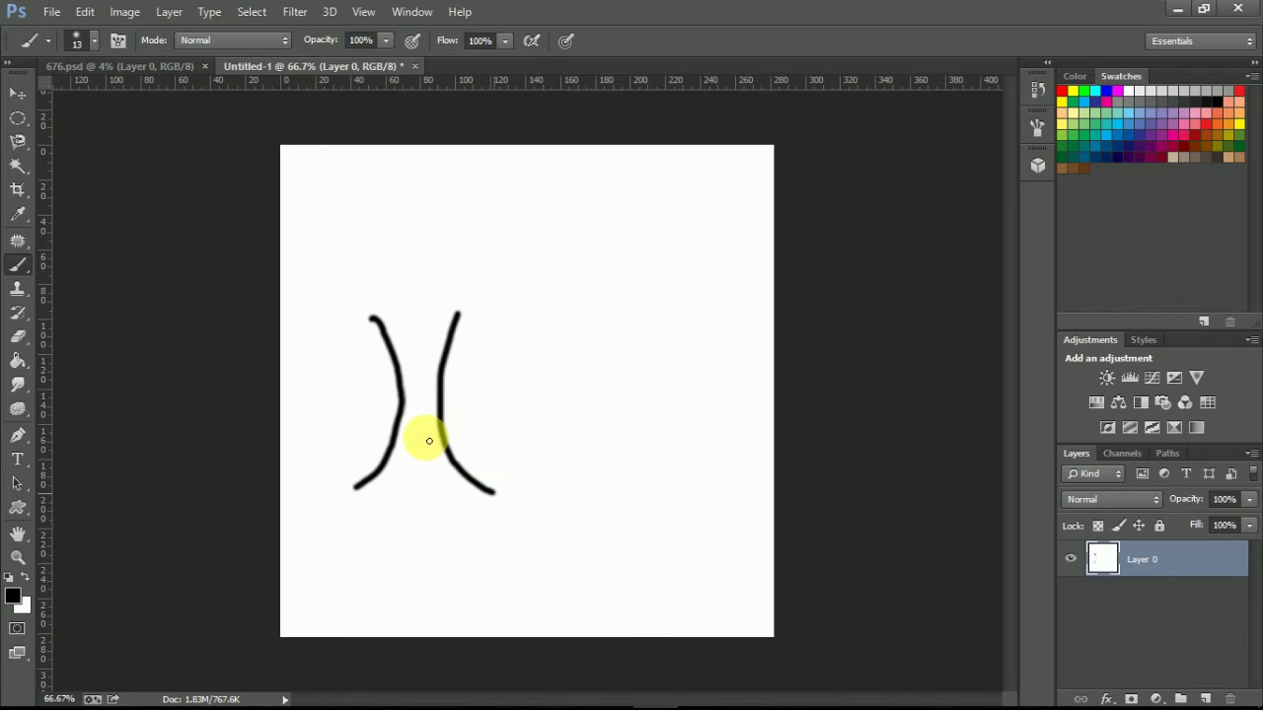
pyautogui.moveTo(378, 342)
pyautogui.mouseDown()
pyautogui.moveTo(271, 326)
pyautogui.moveTo(397, 248)
pyautogui.moveTo(403, 231)
pyautogui.moveTo(538, 206)
pyautogui.moveTo(602, 240)
pyautogui.moveTo(595, 330)
pyautogui.moveTo(509, 393)
pyautogui.mouseUp()
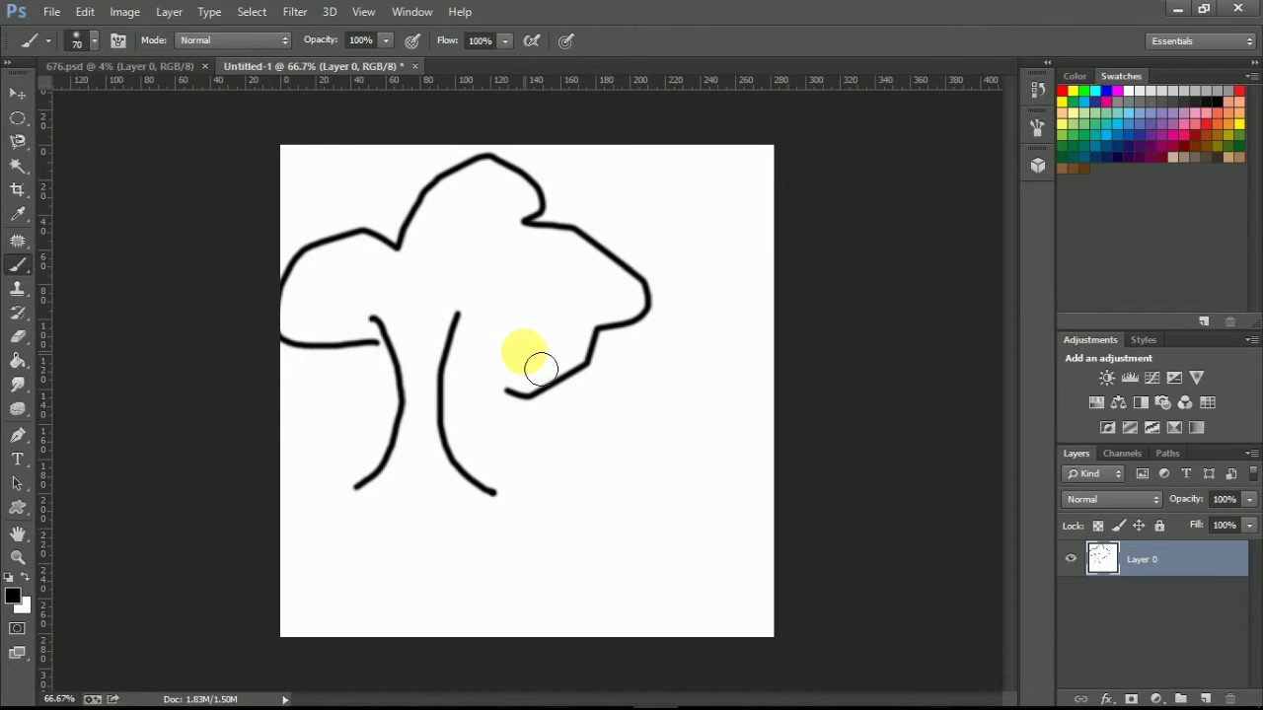
# Resize the brush to 45 px and paint a thick soft stroke at lower right
pyautogui.press(']')
pyautogui.press(']')
pyautogui.press(']')
pyautogui.press(']')
pyautogui.press(']')
pyautogui.press(']')
pyautogui.press(']')
pyautogui.press(']')
pyautogui.press(']')
pyautogui.press('[')
pyautogui.press('[')
pyautogui.press('[')
pyautogui.press('[')
pyautogui.press('[')
pyautogui.press('[')
pyautogui.press('[')
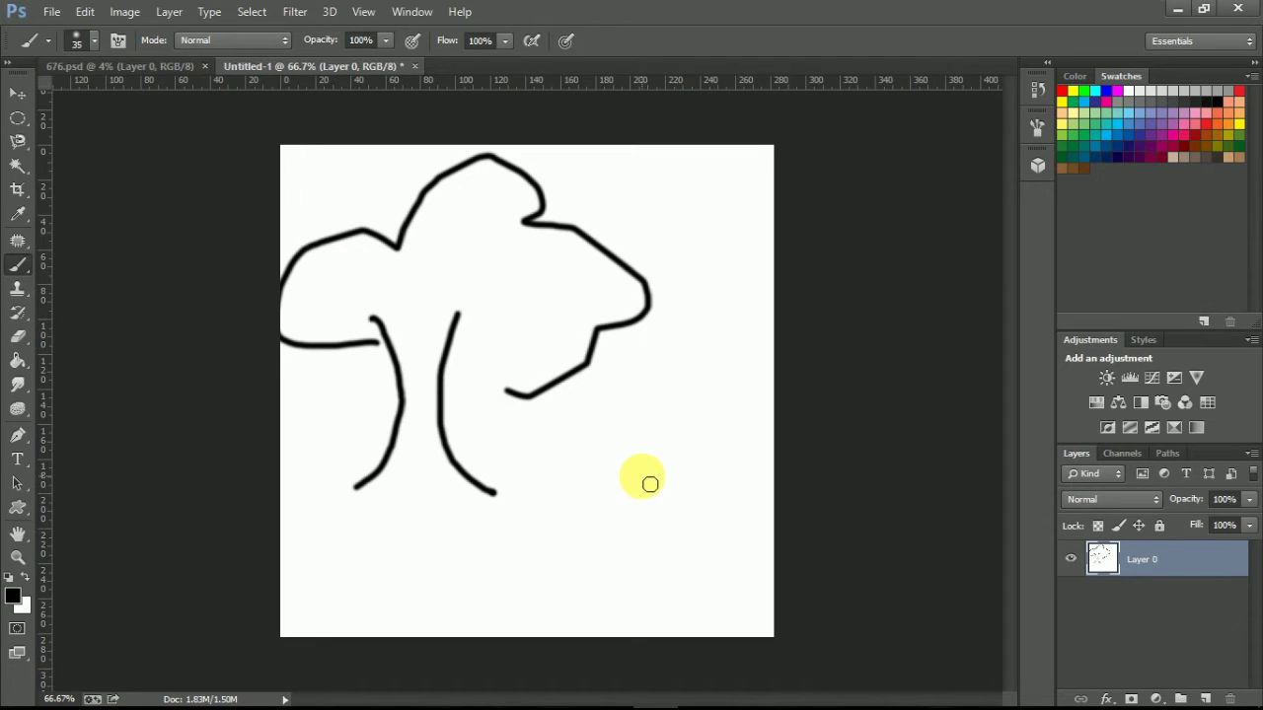
pyautogui.press(']')
pyautogui.press('[')
pyautogui.press('[')
pyautogui.moveTo(656, 416); pyautogui.dragTo(607, 548)
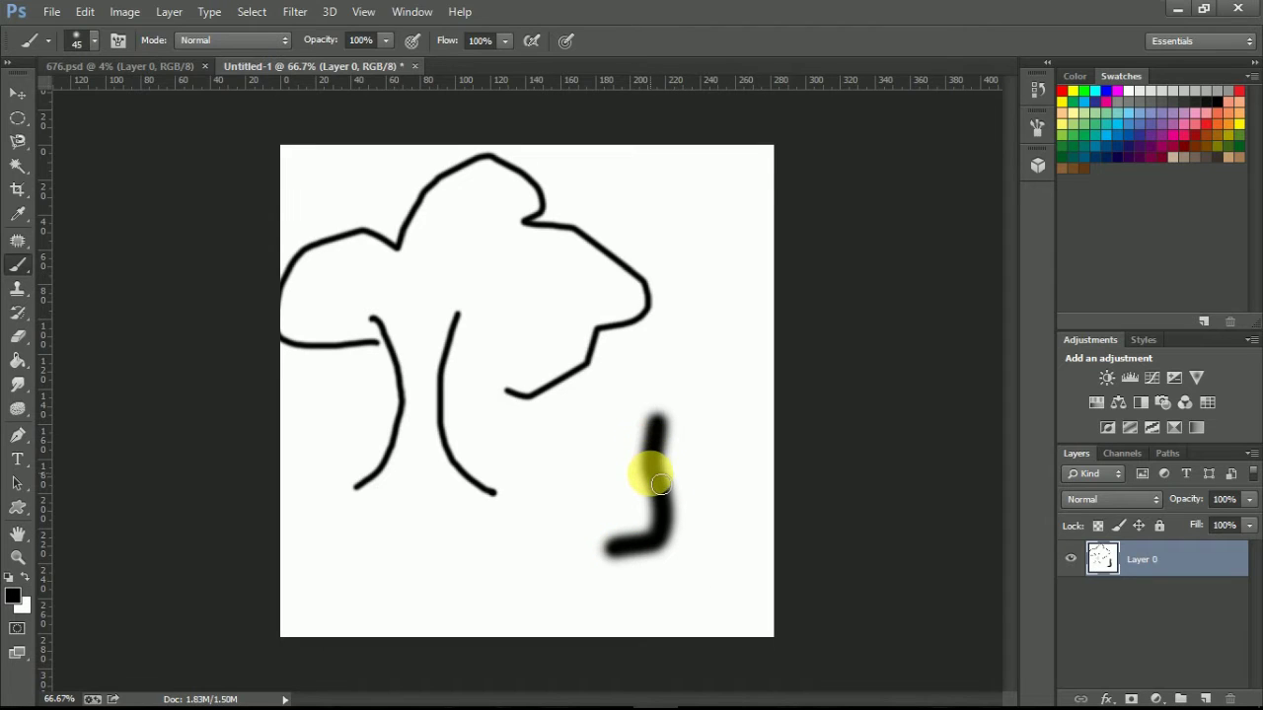
pyautogui.click(13, 597)
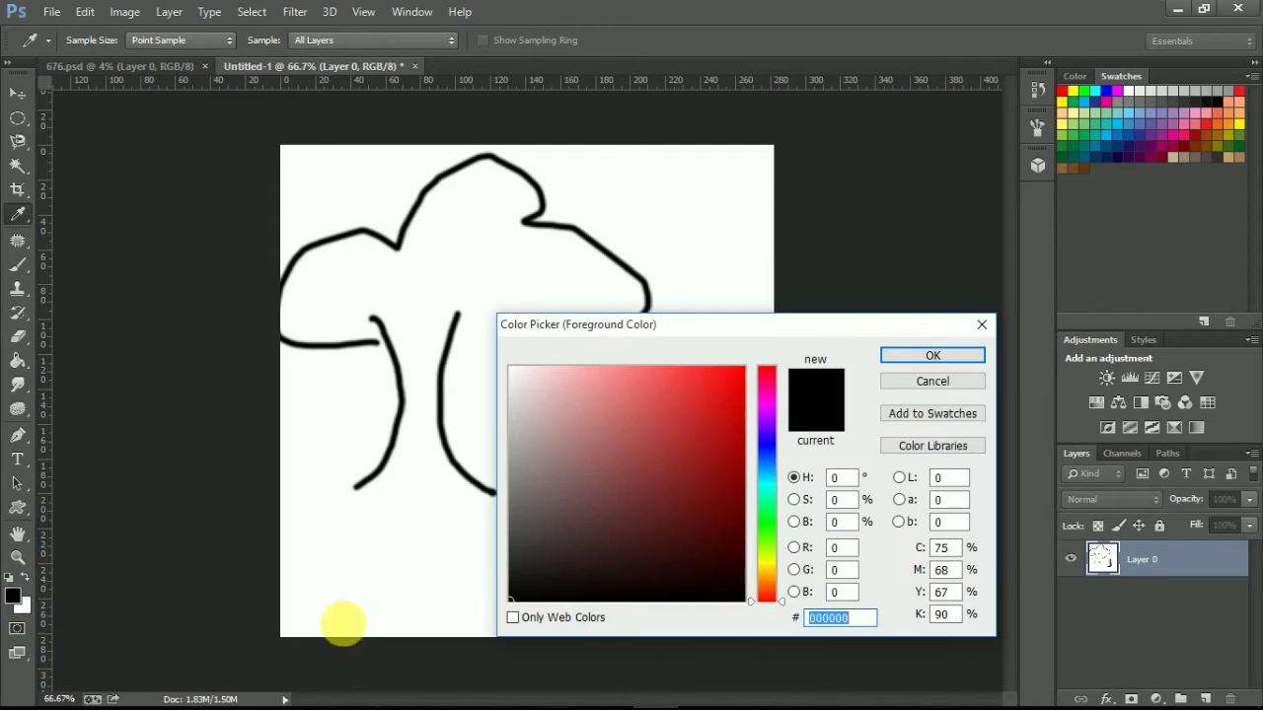
# Paint green 14c155 foliage over the canopy, then switch to the 676.psd painting
pyautogui.click(699, 413)
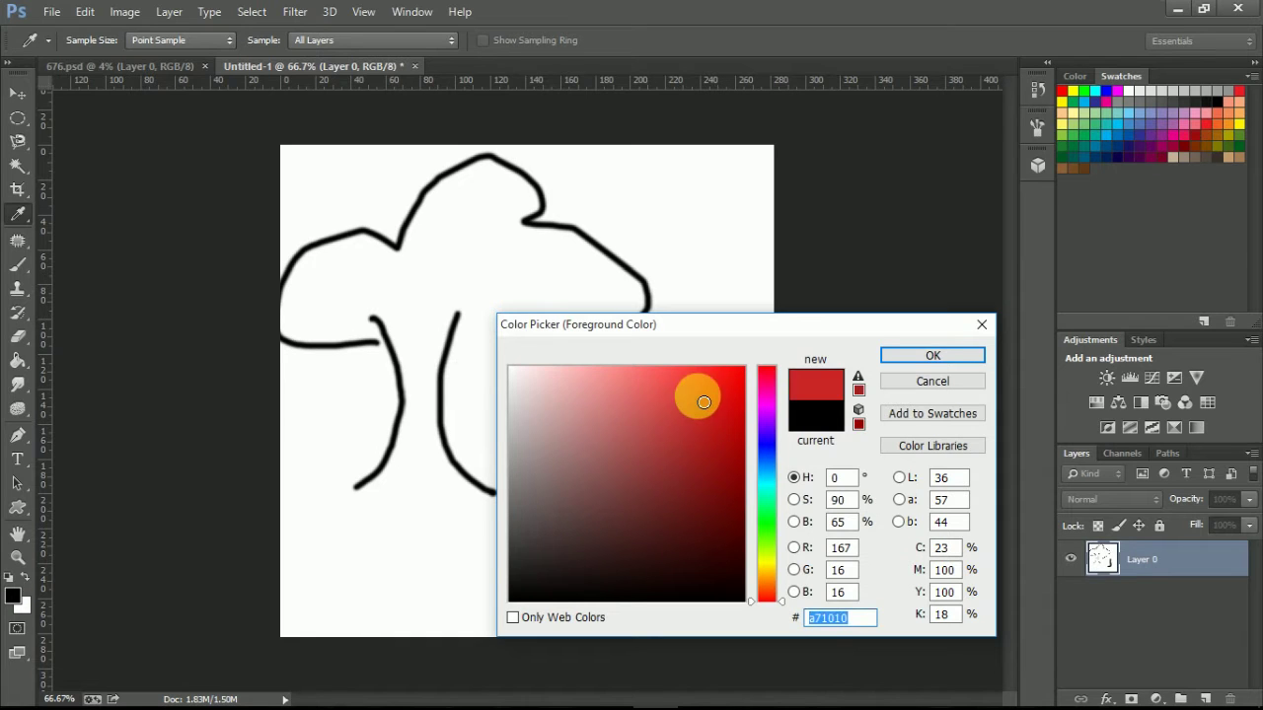
pyautogui.click(766, 508)
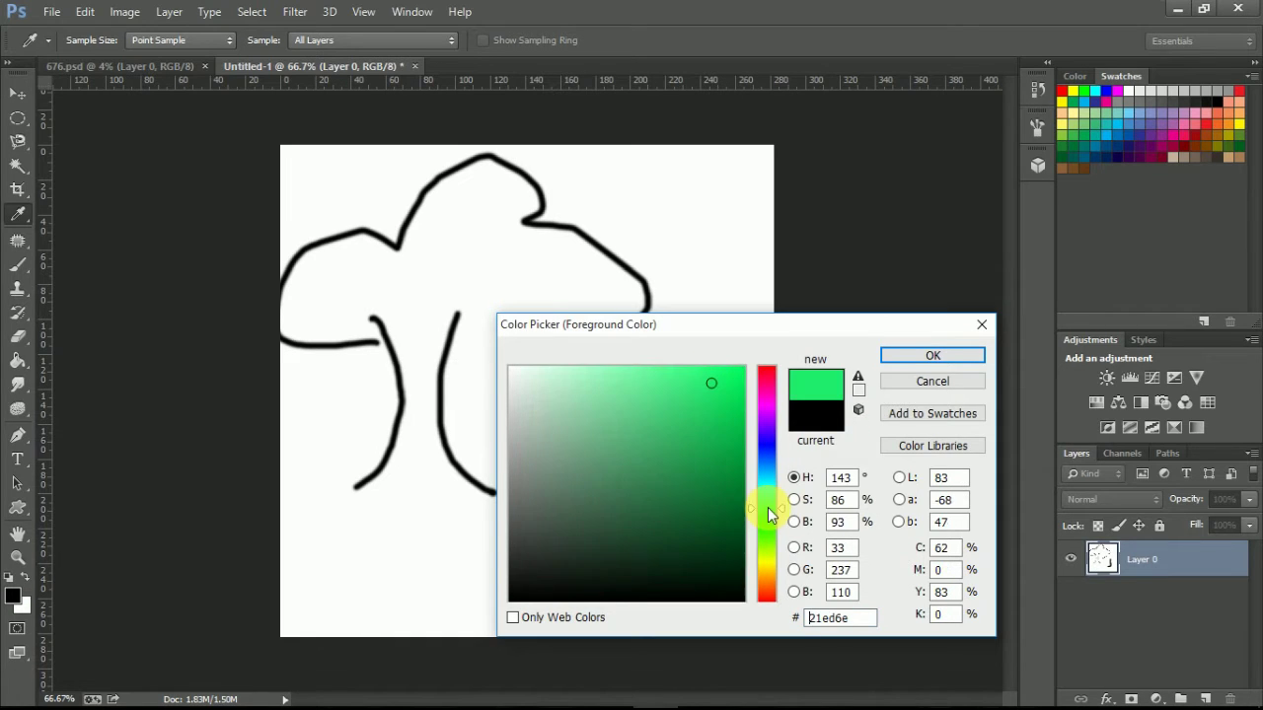
pyautogui.click(721, 423)
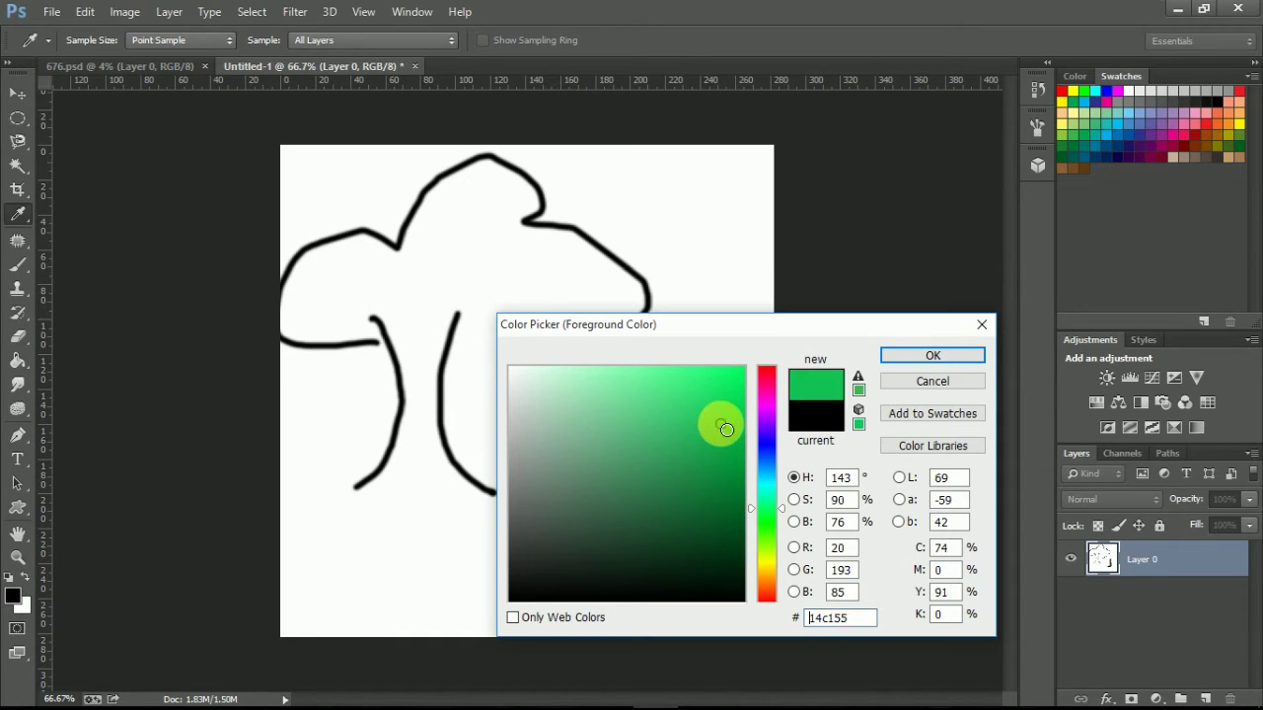
pyautogui.click(928, 357)
pyautogui.moveTo(373, 342)
pyautogui.mouseDown()
pyautogui.moveTo(345, 357)
pyautogui.moveTo(253, 302)
pyautogui.moveTo(339, 239)
pyautogui.moveTo(408, 268)
pyautogui.moveTo(447, 189)
pyautogui.moveTo(535, 183)
pyautogui.moveTo(524, 206)
pyautogui.moveTo(648, 323)
pyautogui.moveTo(592, 329)
pyautogui.moveTo(555, 423)
pyautogui.moveTo(507, 353)
pyautogui.moveTo(324, 325)
pyautogui.moveTo(318, 290)
pyautogui.moveTo(352, 272)
pyautogui.moveTo(369, 302)
pyautogui.moveTo(484, 239)
pyautogui.moveTo(553, 304)
pyautogui.moveTo(536, 352)
pyautogui.moveTo(530, 276)
pyautogui.moveTo(487, 240)
pyautogui.moveTo(592, 290)
pyautogui.moveTo(497, 246)
pyautogui.moveTo(457, 253)
pyautogui.mouseUp()
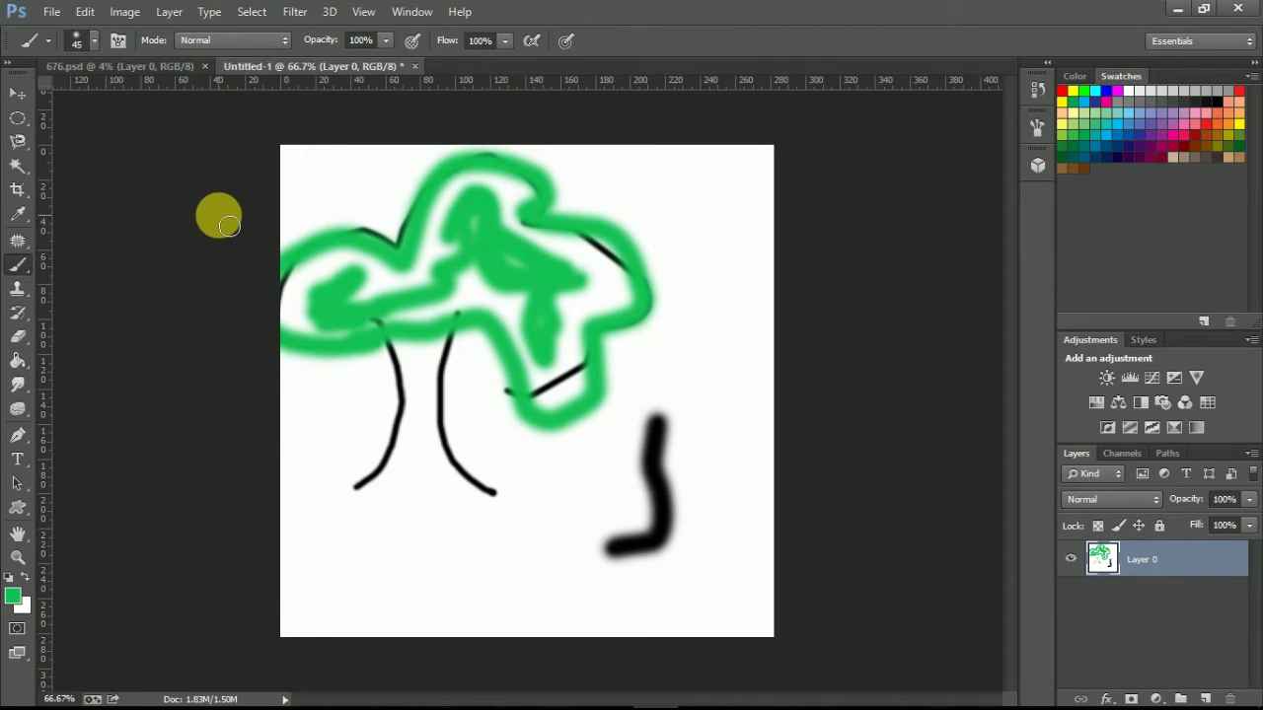
pyautogui.click(182, 67)
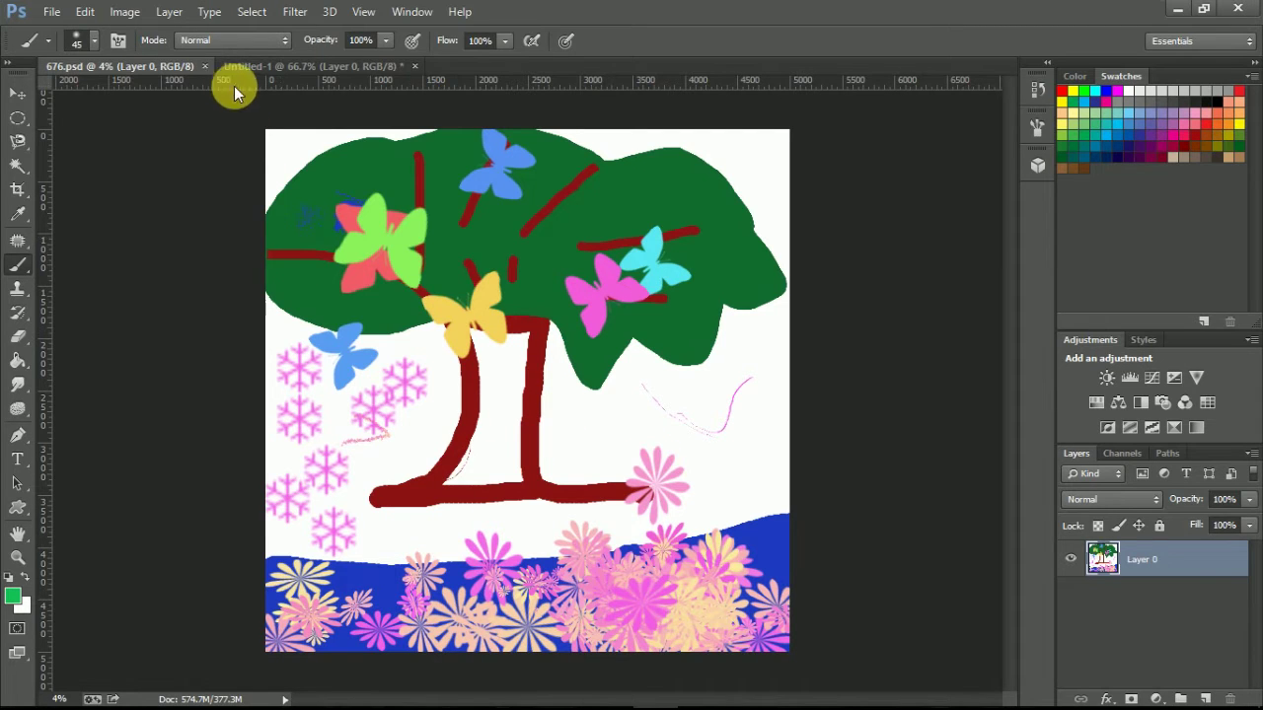
# Back on Untitled-1, replace the brush presets with Natural Brushes without saving the old set
pyautogui.click(269, 64)
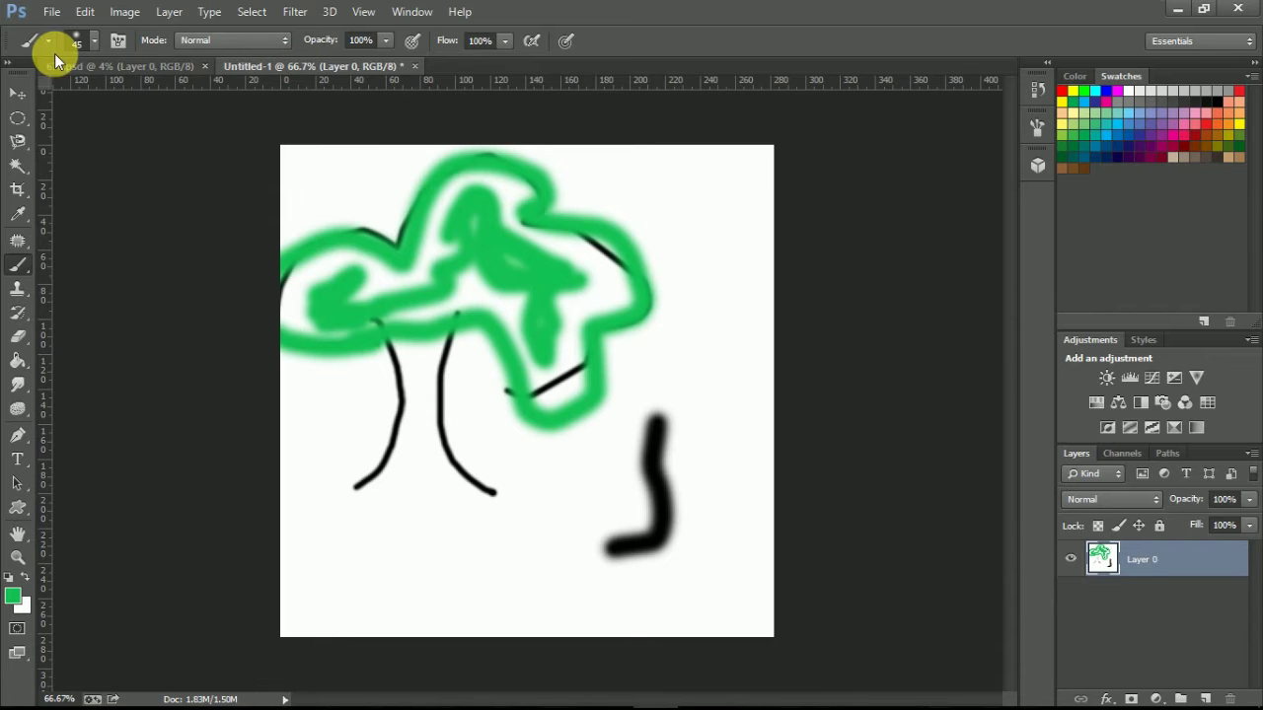
pyautogui.click(91, 34)
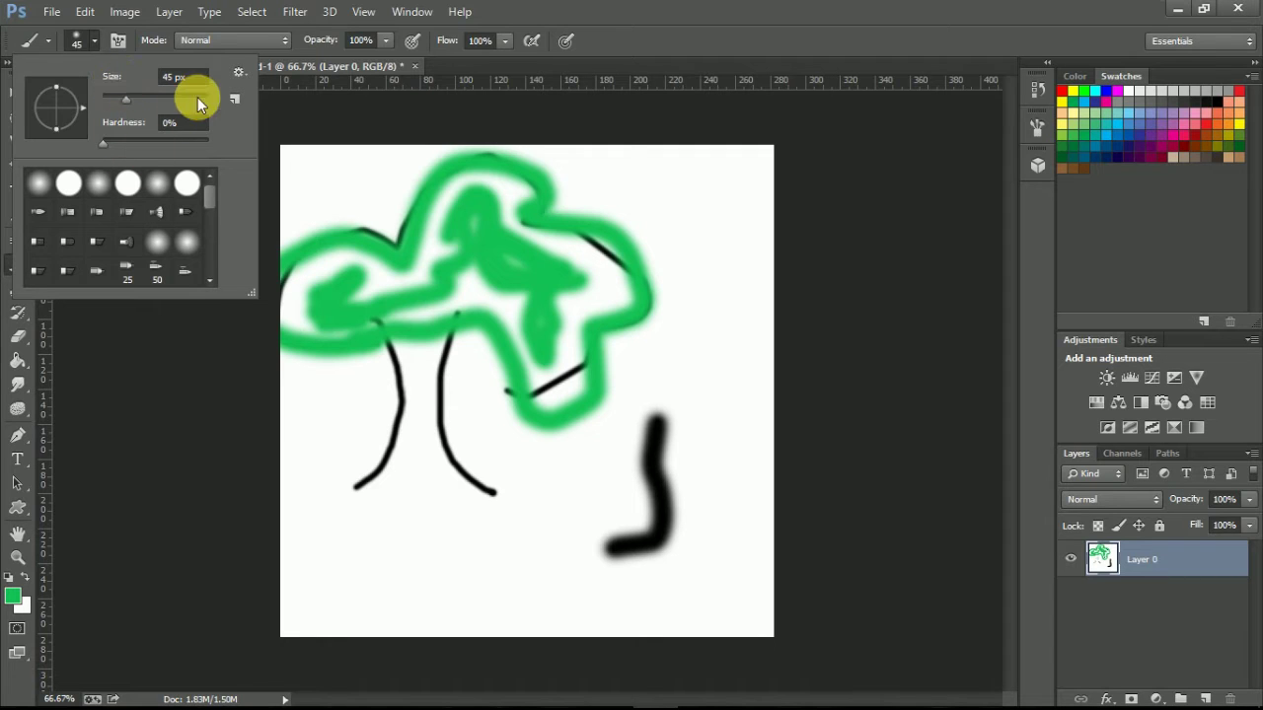
pyautogui.click(243, 75)
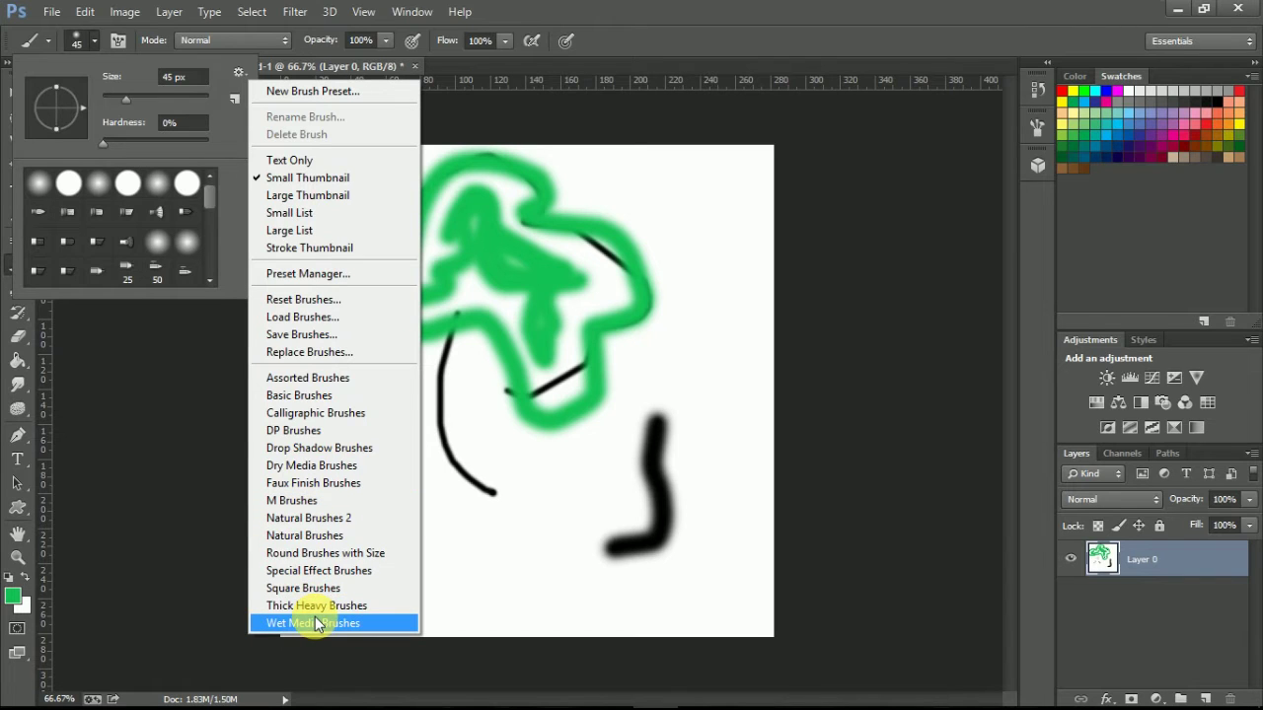
pyautogui.click(316, 535)
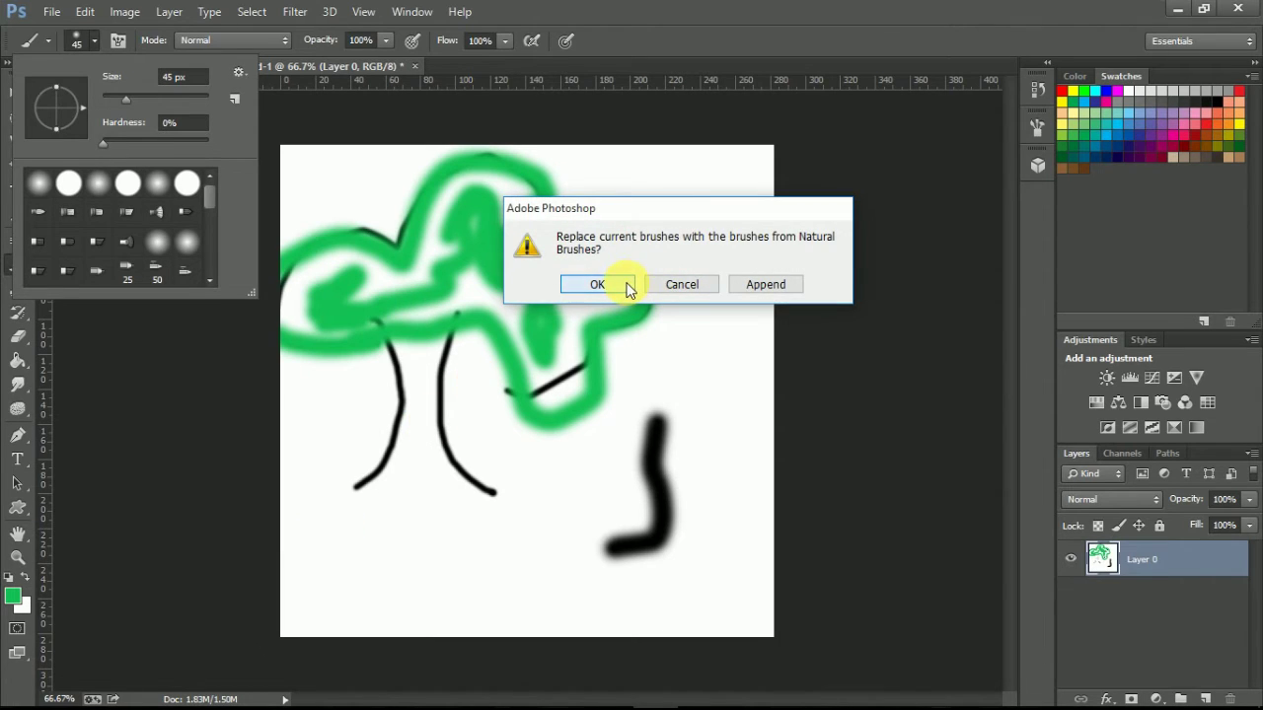
pyautogui.click(629, 283)
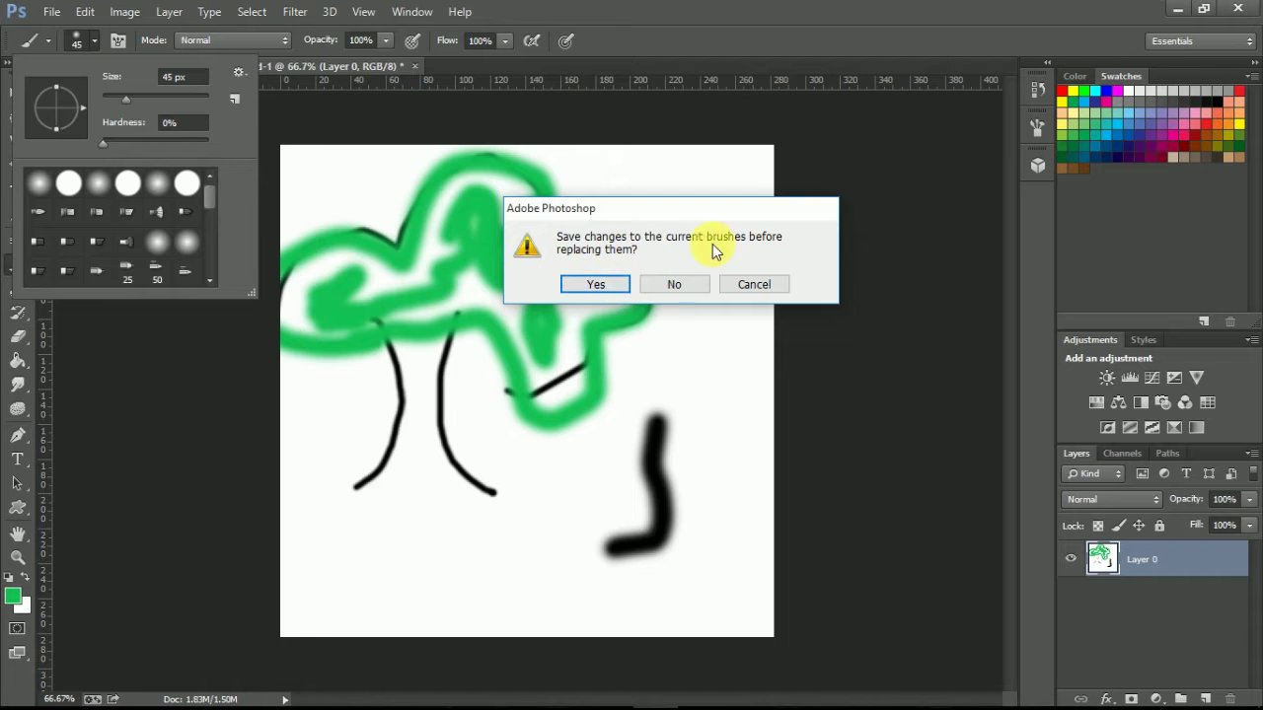
pyautogui.click(589, 285)
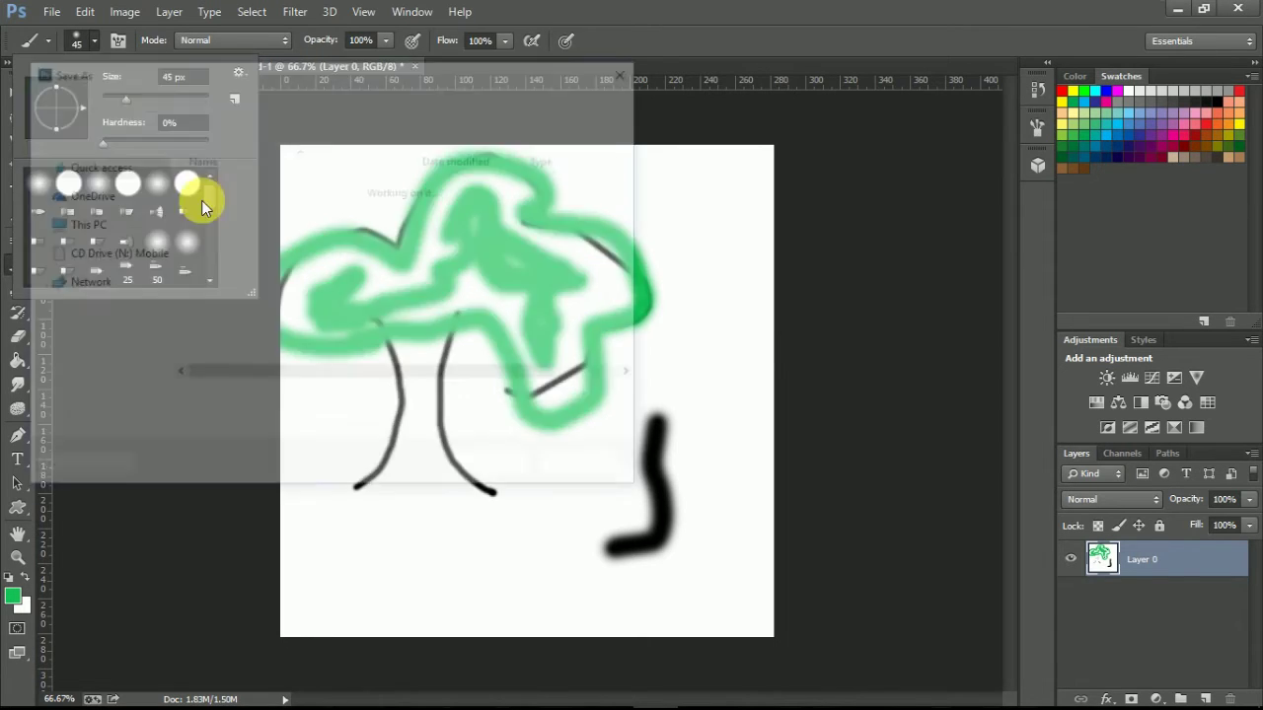
pyautogui.click(585, 464)
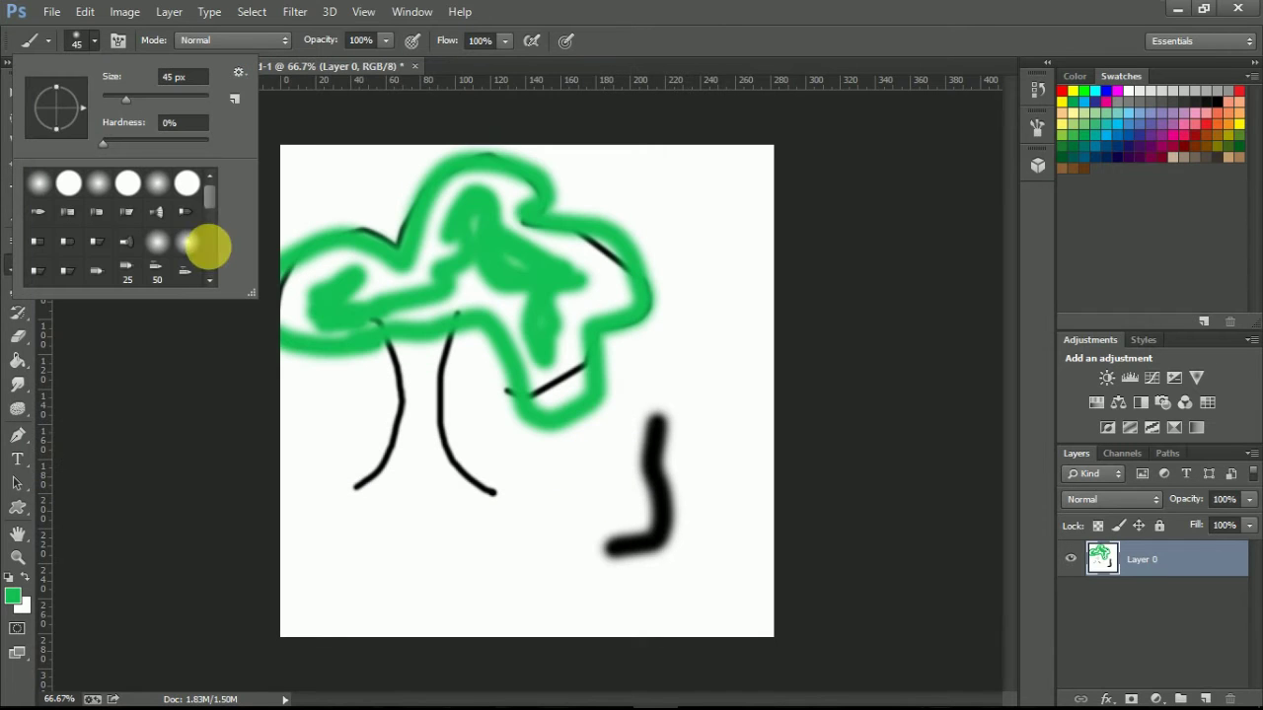
pyautogui.moveTo(210, 191); pyautogui.dragTo(210, 295)
# Paint a grass band along the bottom with the 134 grass brush, then select the 74 px maple-leaf tip
pyautogui.click(200, 204)
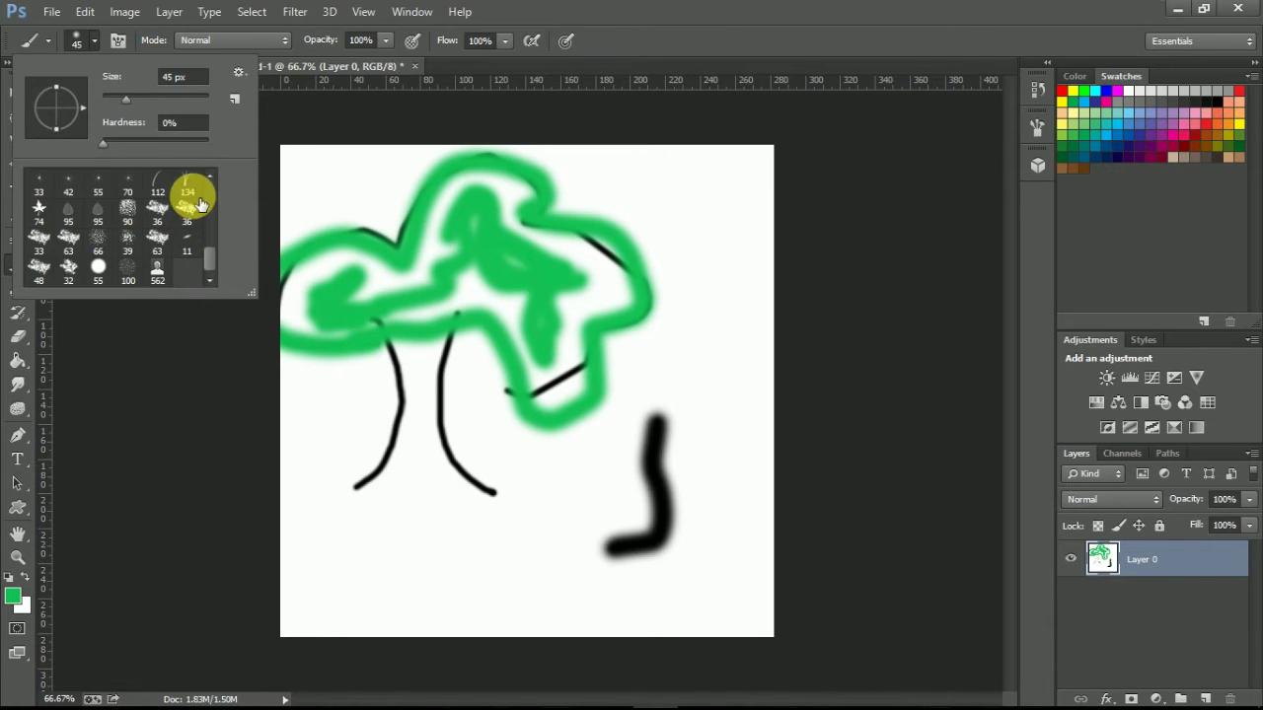
pyautogui.doubleClick(201, 204)
pyautogui.moveTo(390, 582)
pyautogui.mouseDown()
pyautogui.moveTo(346, 600)
pyautogui.moveTo(494, 583)
pyautogui.moveTo(284, 589)
pyautogui.moveTo(668, 612)
pyautogui.moveTo(592, 592)
pyautogui.moveTo(729, 596)
pyautogui.moveTo(741, 626)
pyautogui.moveTo(507, 601)
pyautogui.moveTo(280, 603)
pyautogui.moveTo(718, 592)
pyautogui.moveTo(310, 556)
pyautogui.moveTo(719, 558)
pyautogui.moveTo(620, 572)
pyautogui.mouseUp()
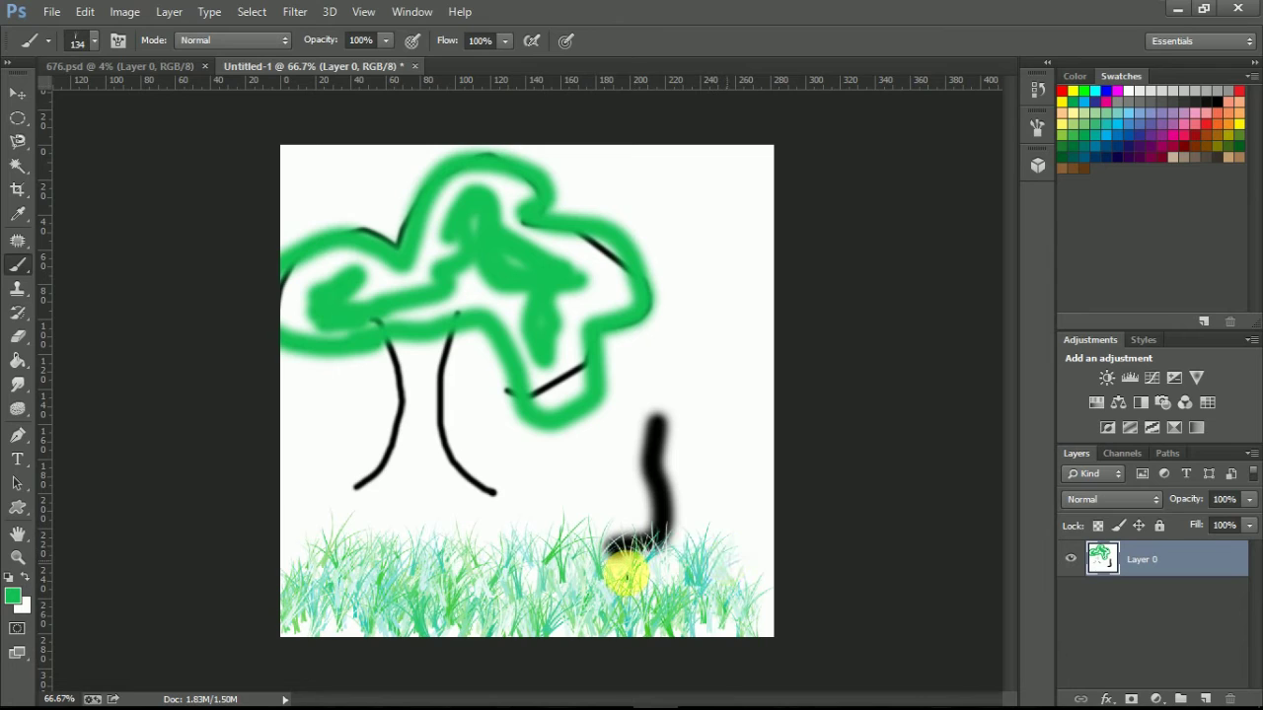
pyautogui.click(92, 40)
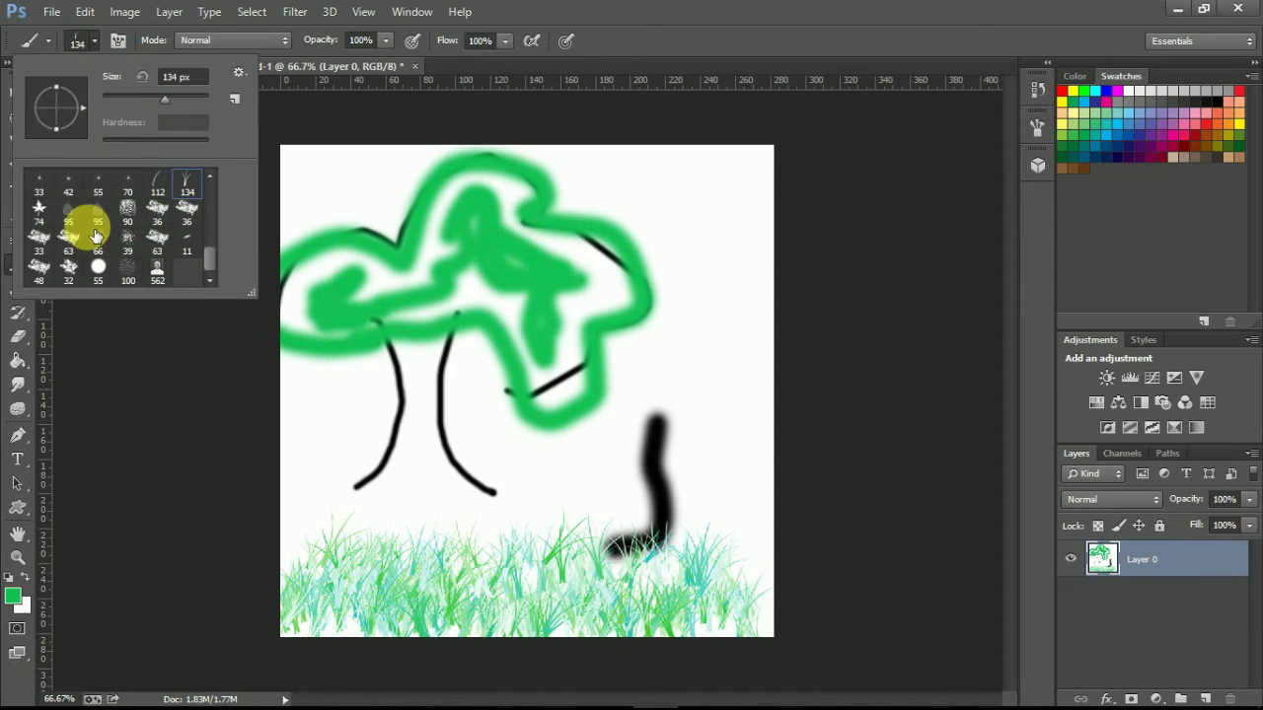
pyautogui.doubleClick(52, 217)
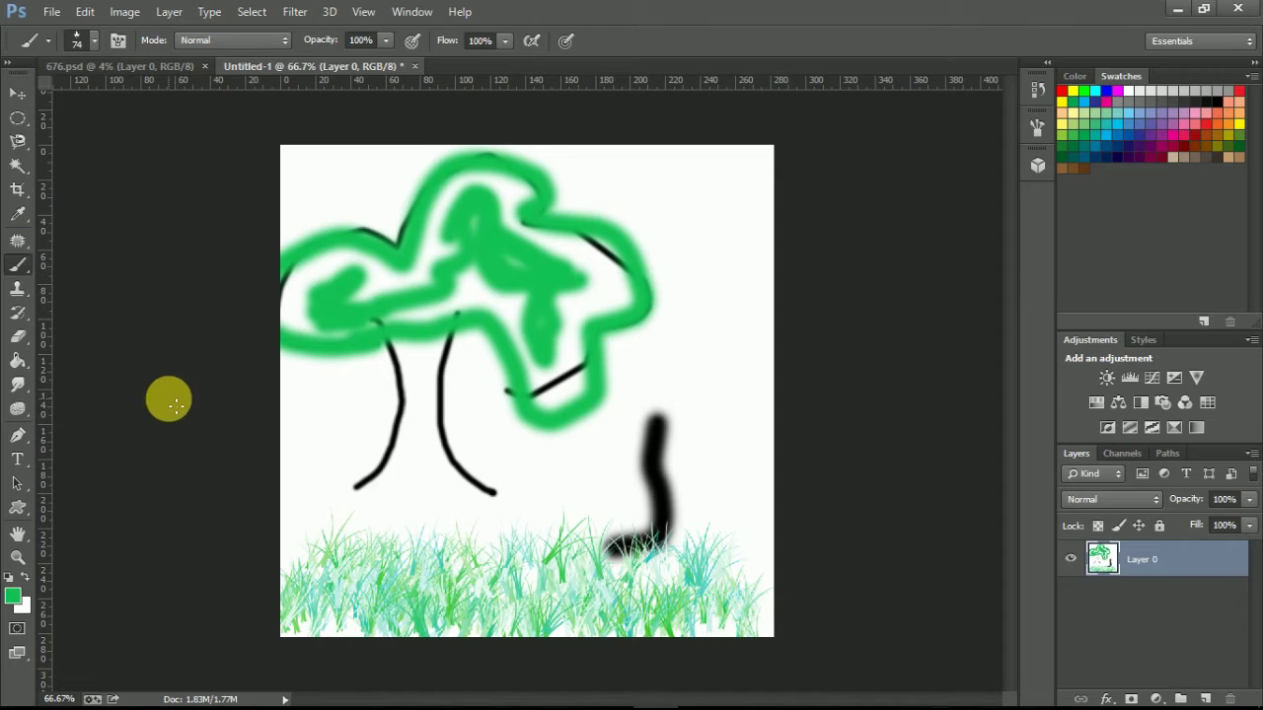
# Set the foreground colour to pink e77ad9
pyautogui.click(13, 598)
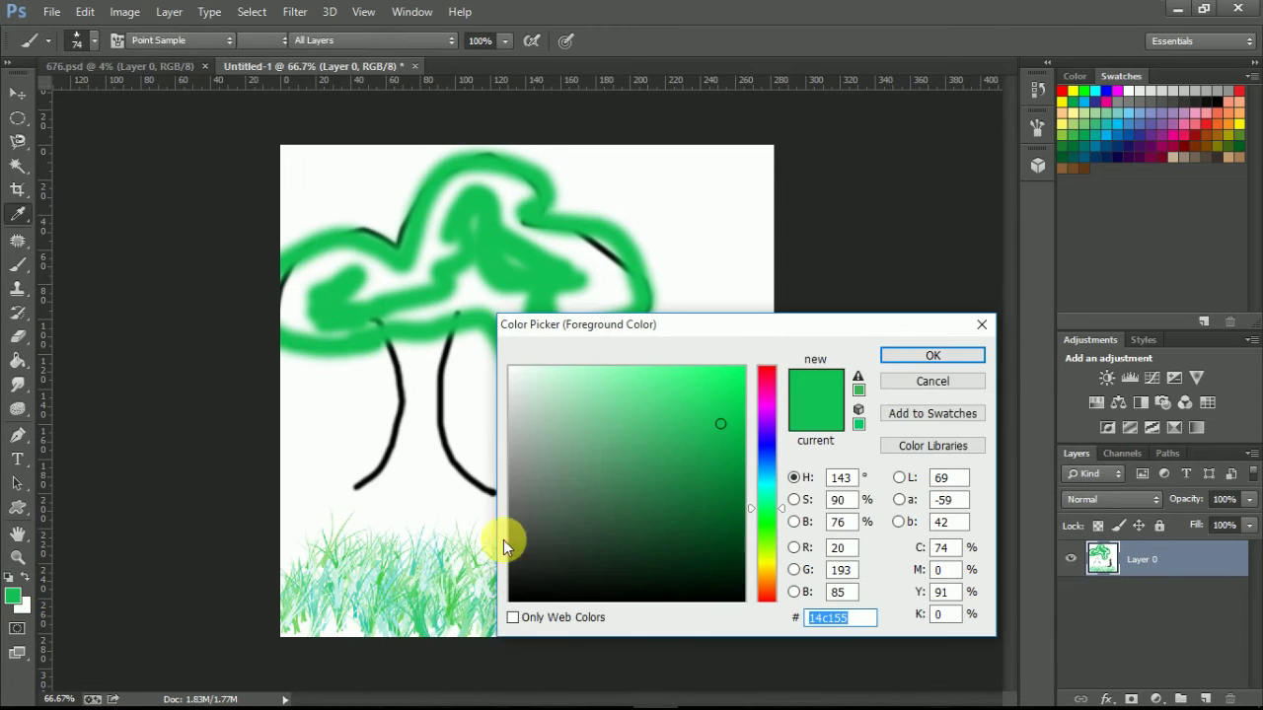
pyautogui.click(766, 400)
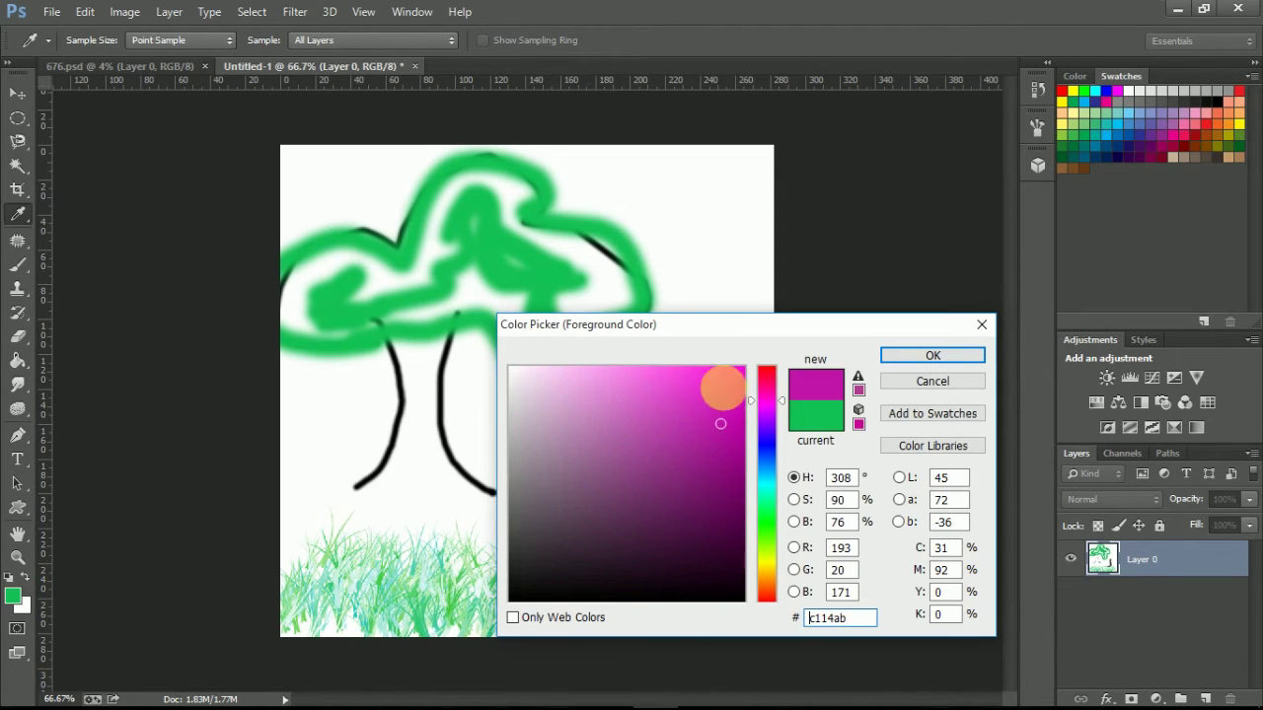
pyautogui.click(619, 389)
pyautogui.click(930, 360)
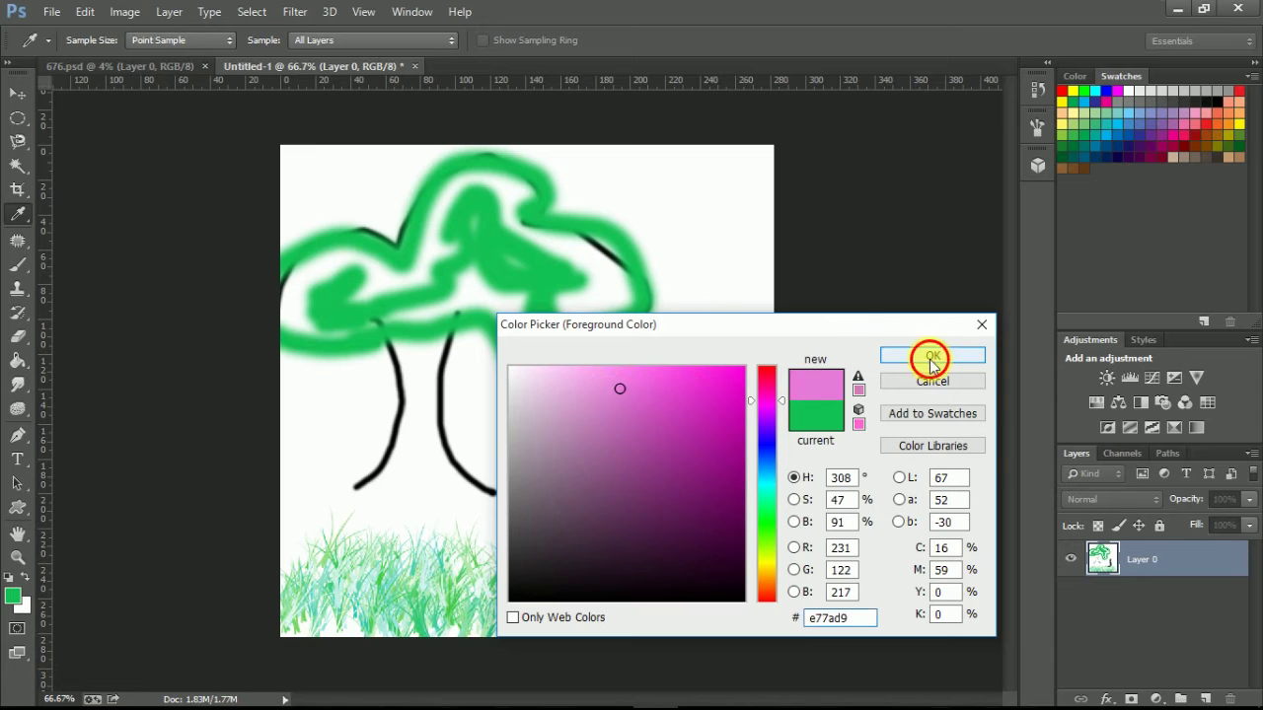
# Set the background colour to yellow f5dc34 and stamp a first pink leaf beside the canopy
pyautogui.click(23, 607)
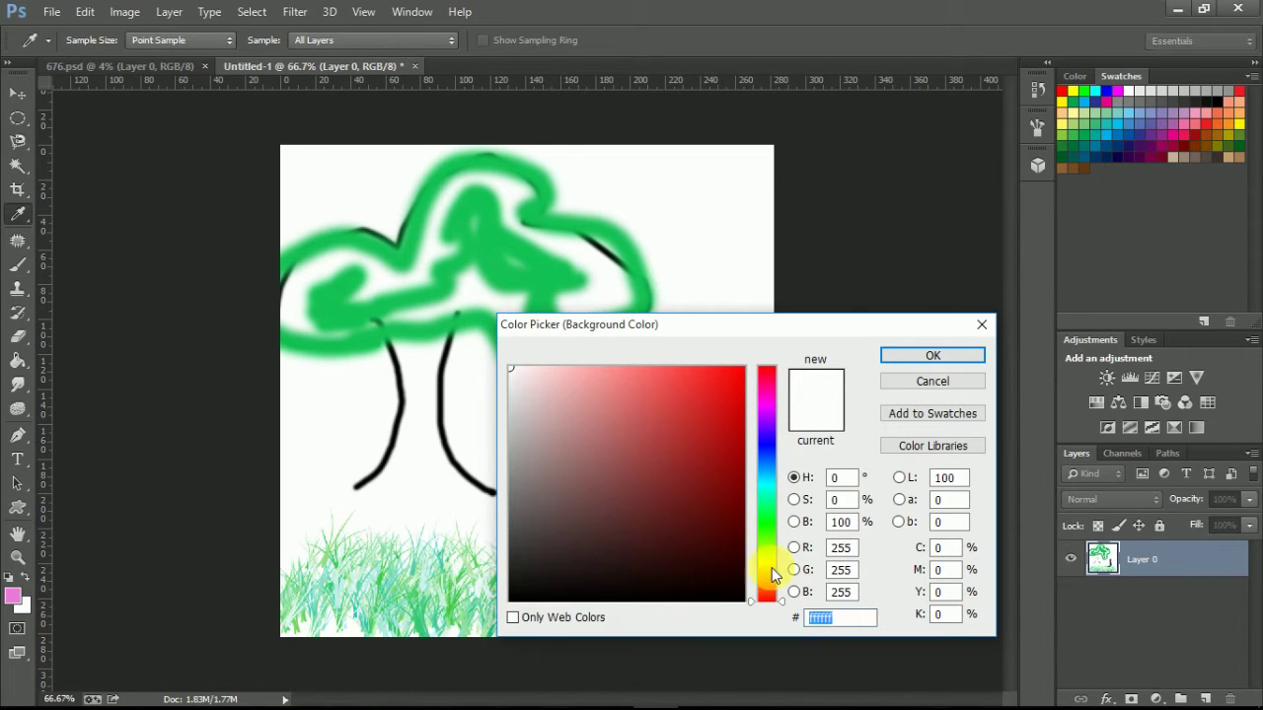
pyautogui.click(766, 567)
pyautogui.click(688, 463)
pyautogui.click(685, 388)
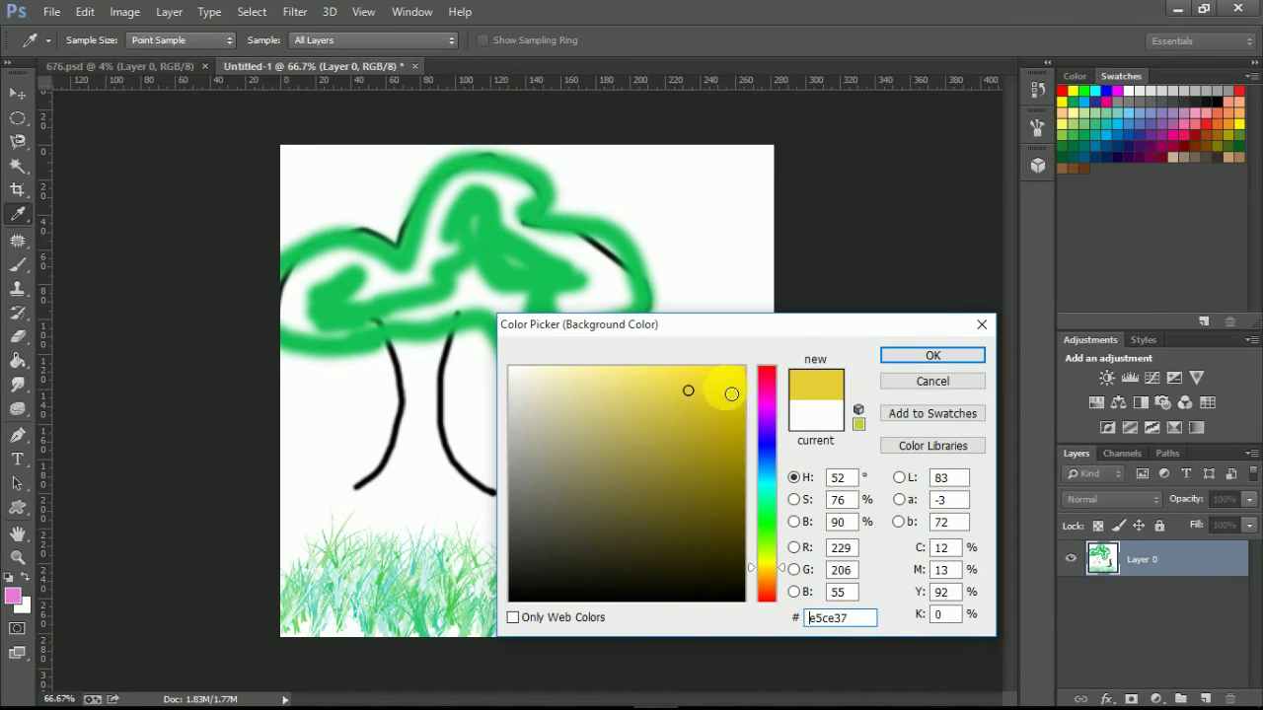
pyautogui.click(904, 354)
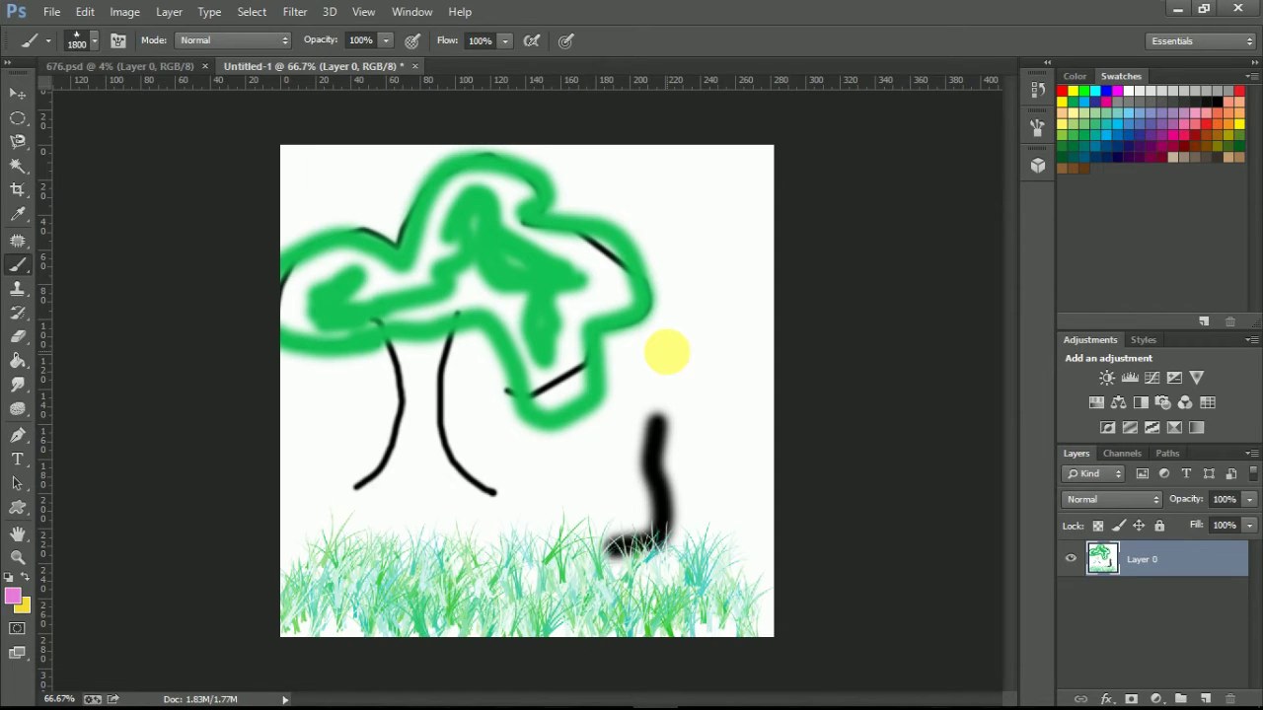
pyautogui.click(701, 308)
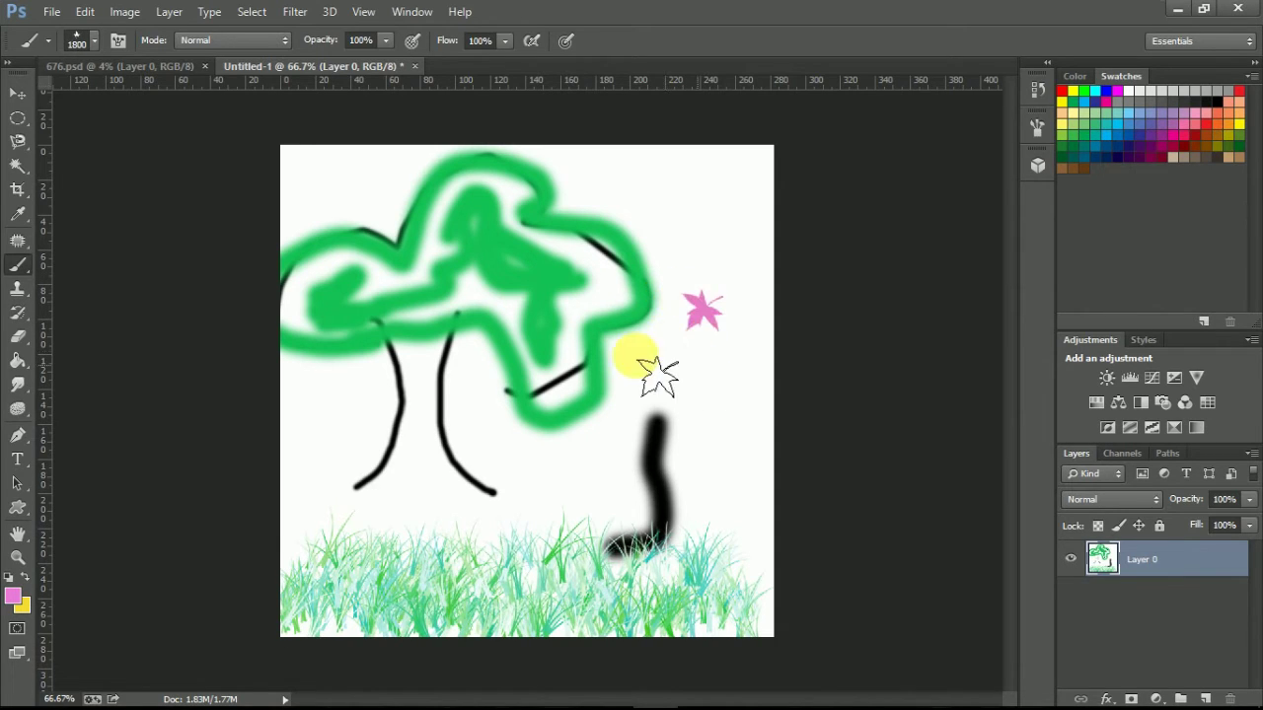
# Scatter pink maple leaves along the right edge and, at 175 px, over the tree centre
pyautogui.moveTo(698, 249); pyautogui.dragTo(679, 329)
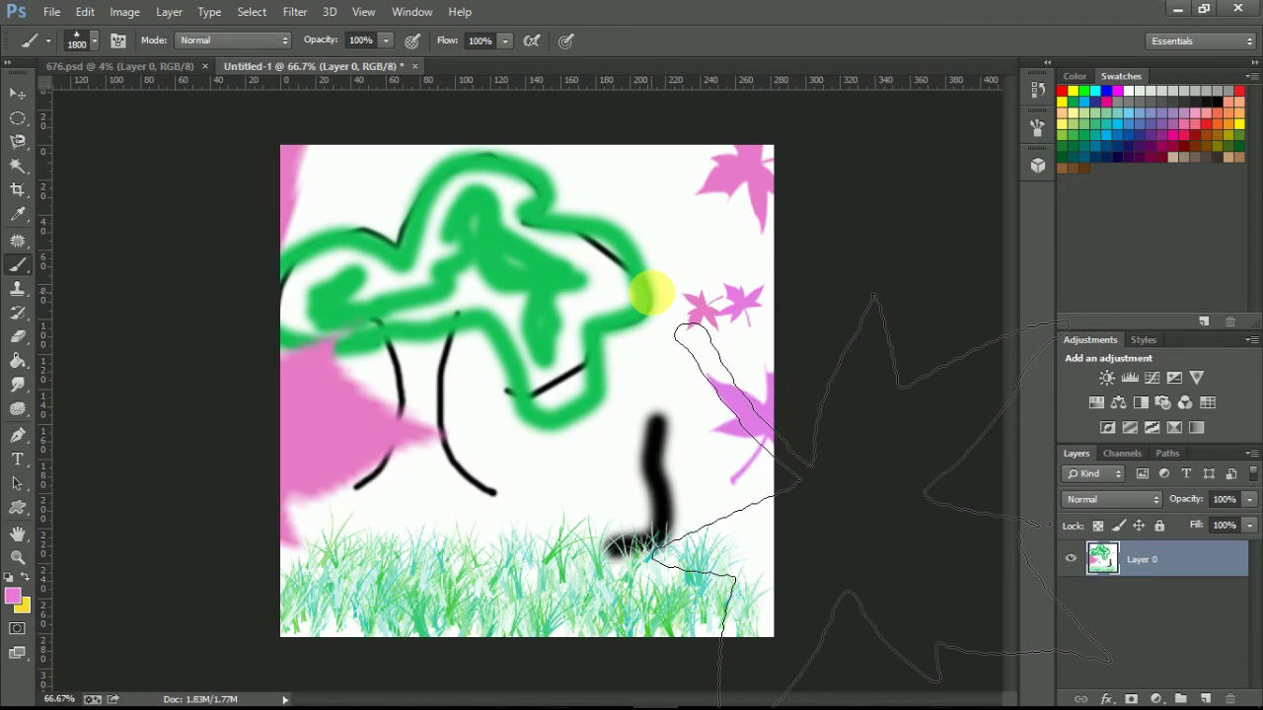
pyautogui.moveTo(600, 368); pyautogui.dragTo(586, 371)
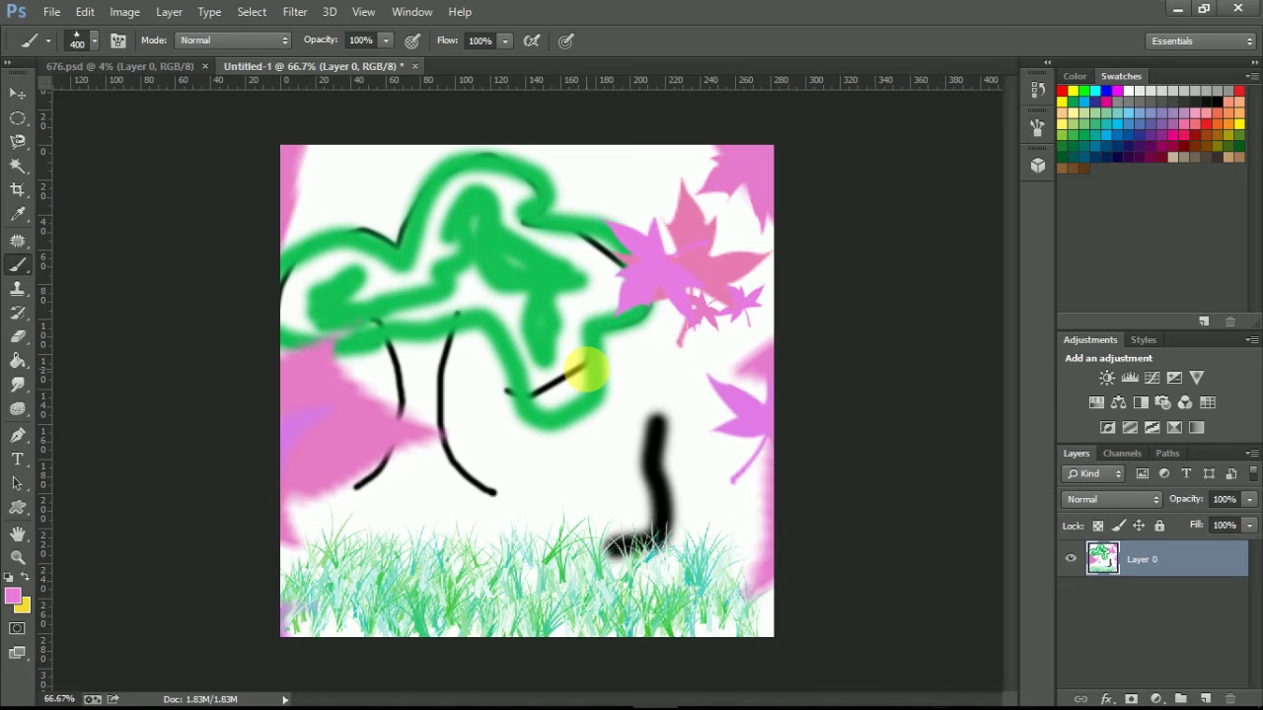
pyautogui.press('[')
pyautogui.moveTo(603, 369)
pyautogui.mouseDown()
pyautogui.moveTo(535, 424)
pyautogui.moveTo(522, 381)
pyautogui.moveTo(593, 358)
pyautogui.moveTo(559, 414)
pyautogui.moveTo(493, 361)
pyautogui.moveTo(673, 365)
pyautogui.mouseUp()
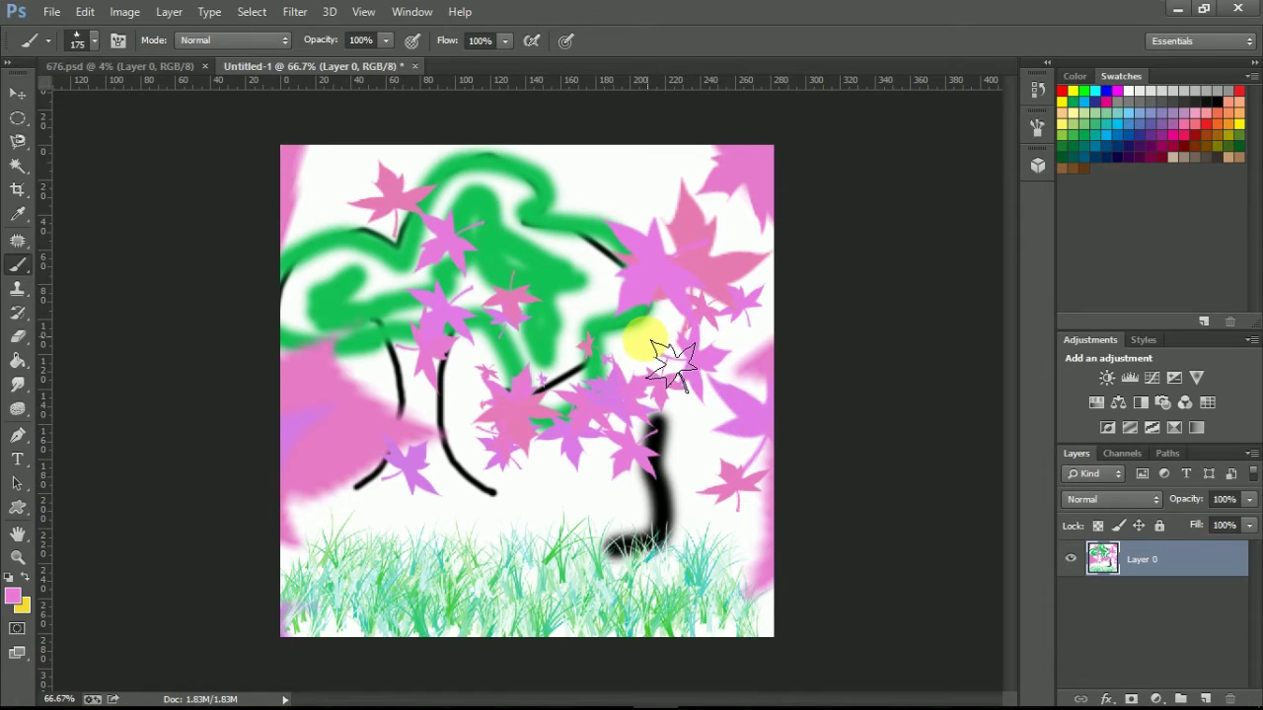
pyautogui.click(96, 41)
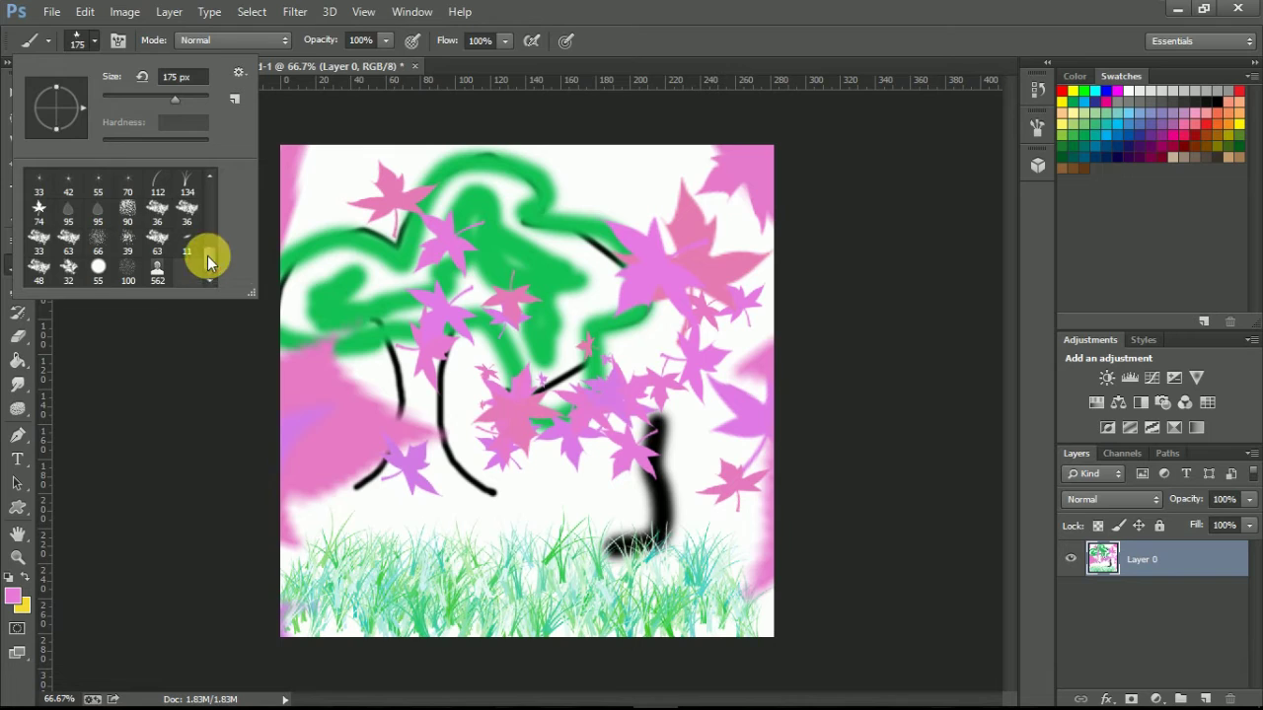
# Replace the brushes with Special Effect Brushes, without saving, and choose the butterfly brush
pyautogui.moveTo(211, 264); pyautogui.dragTo(210, 190)
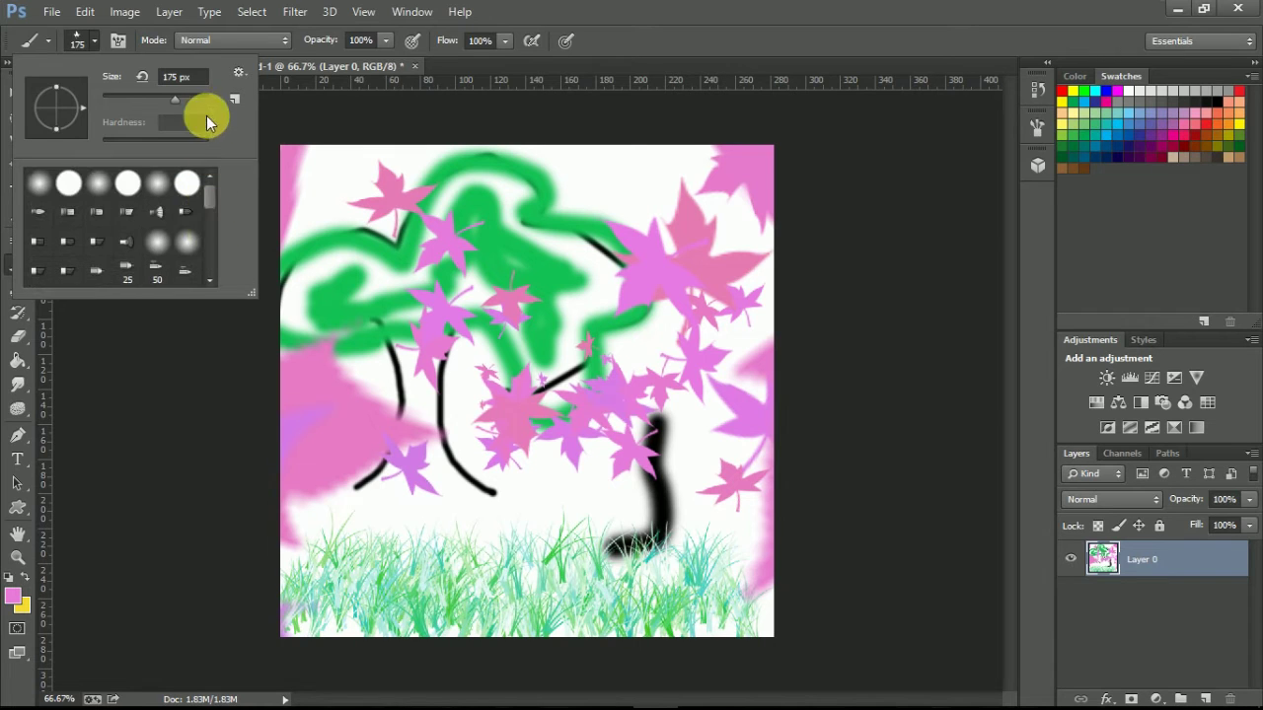
pyautogui.click(241, 75)
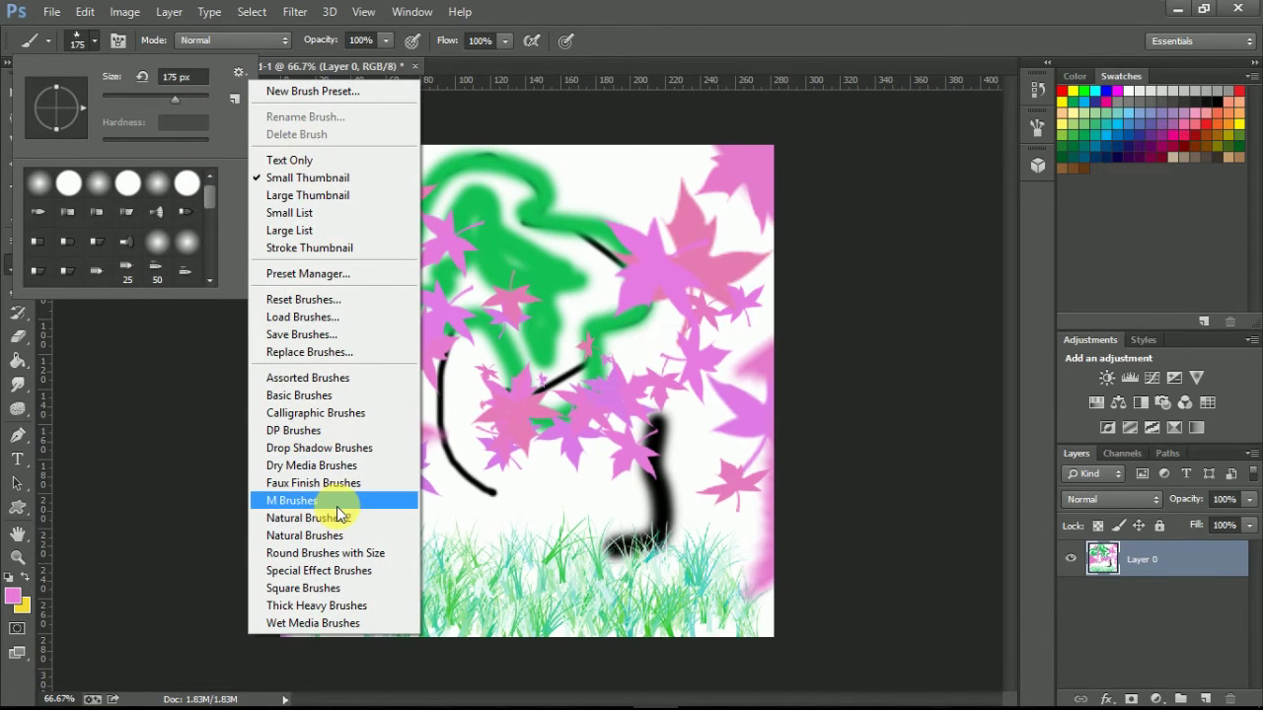
pyautogui.click(353, 570)
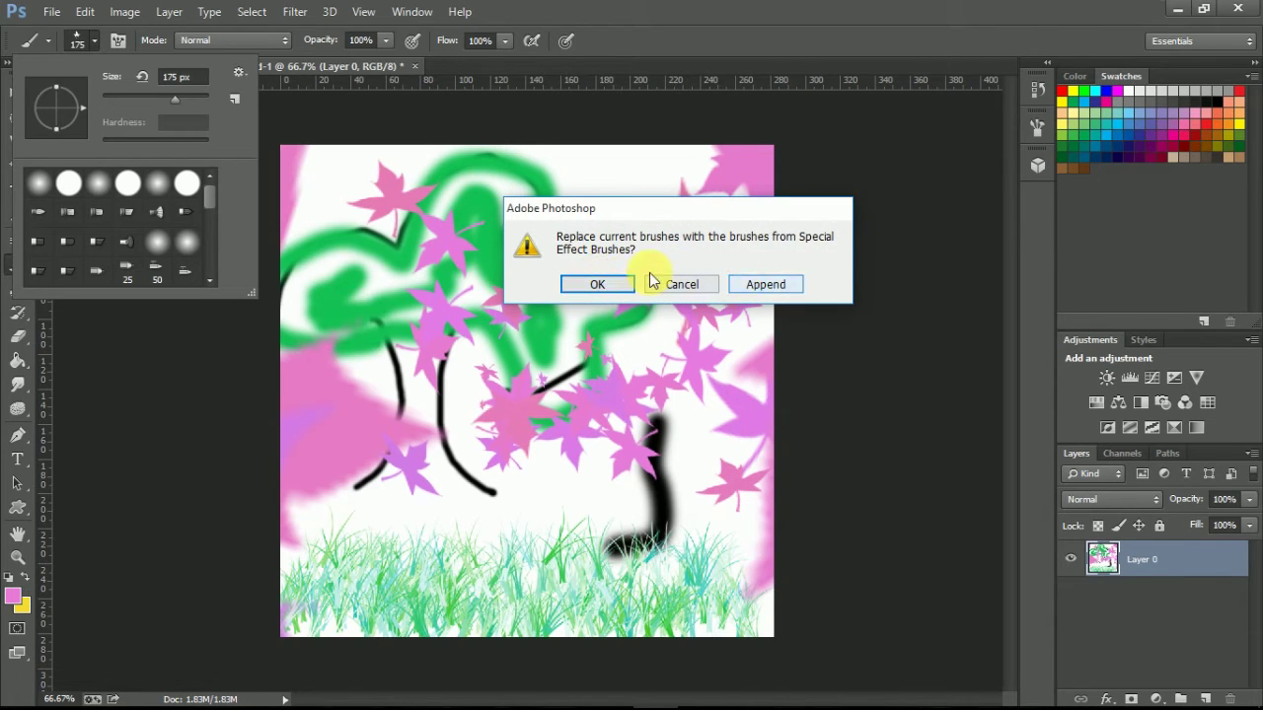
pyautogui.click(610, 284)
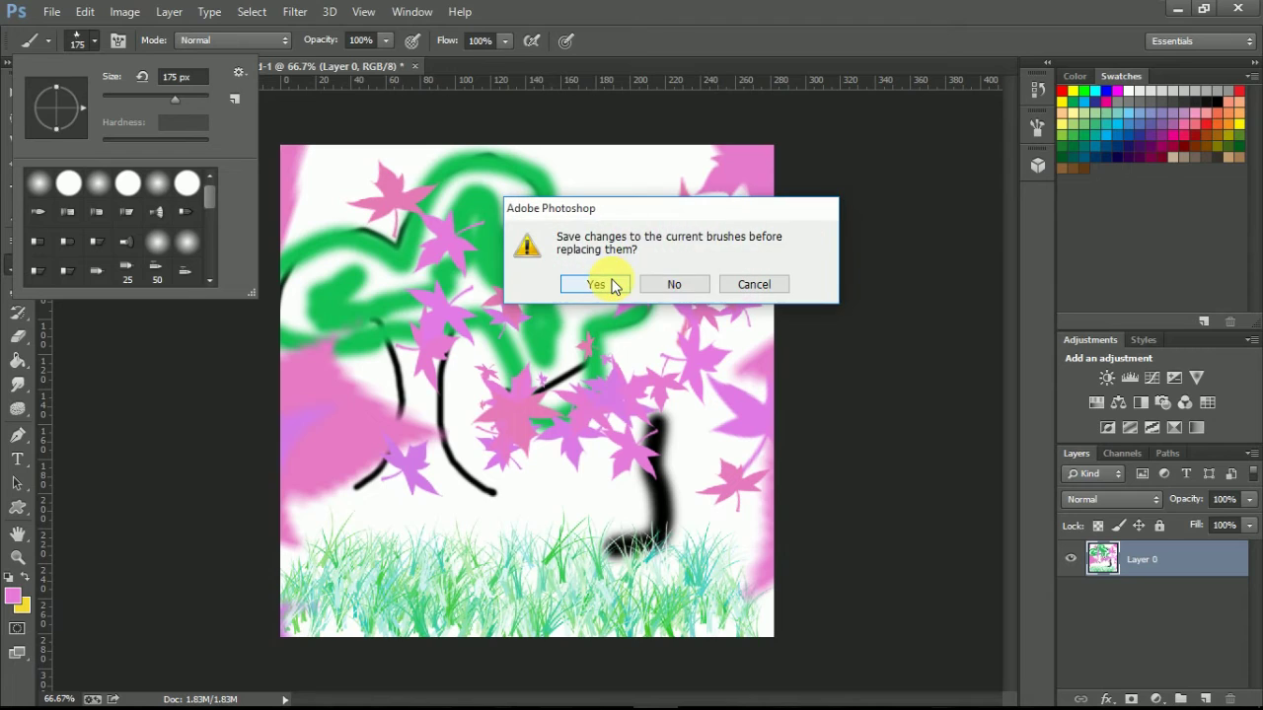
pyautogui.click(674, 284)
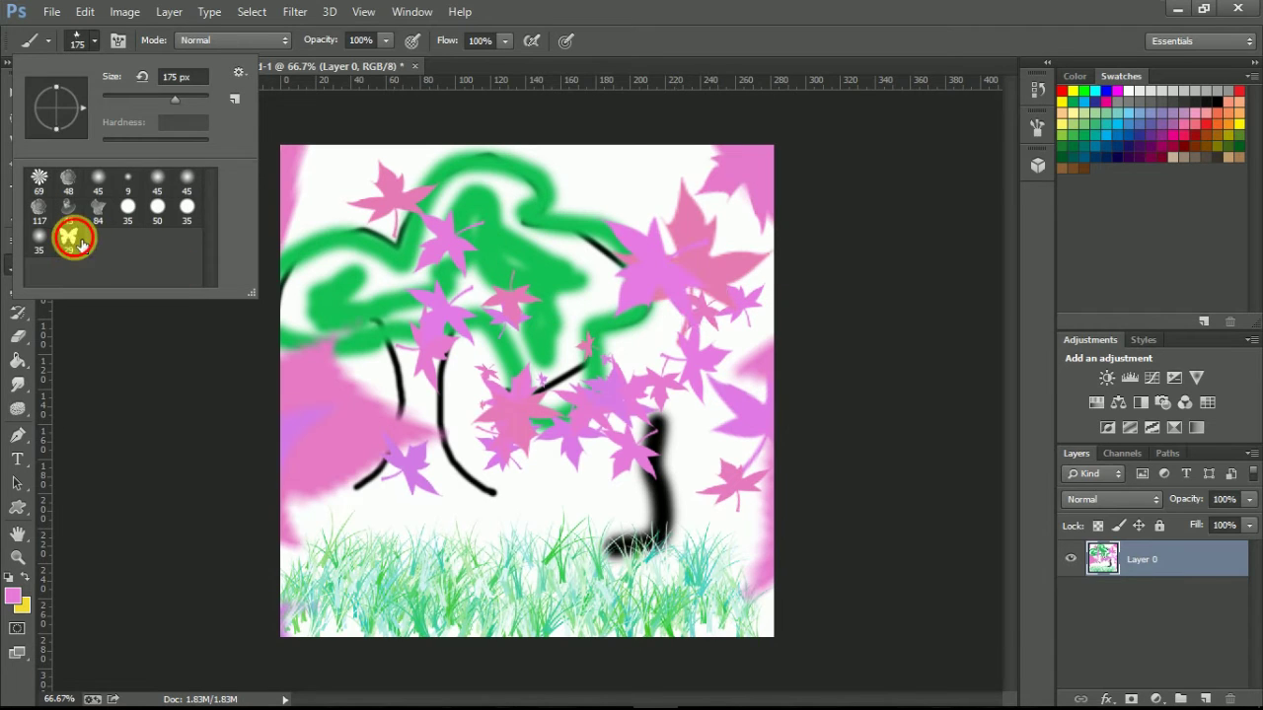
pyautogui.doubleClick(68, 237)
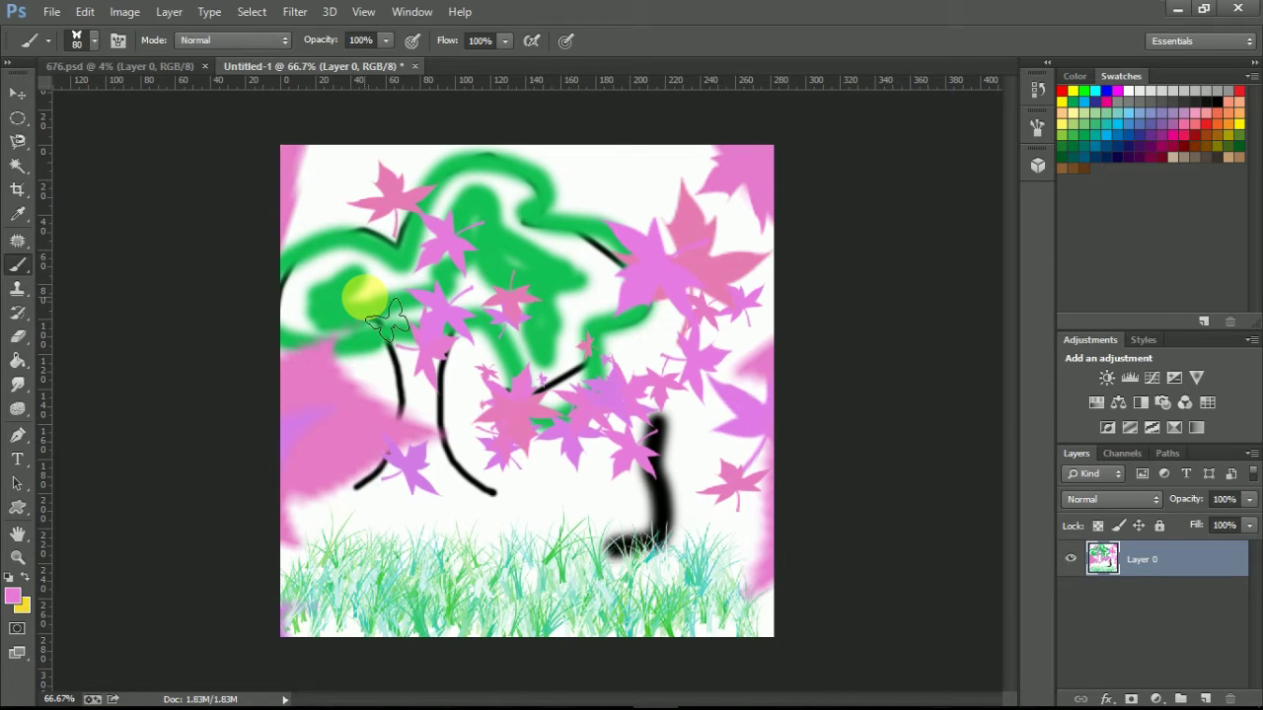
# Set the foreground to deep blue and paint multicoloured butterflies across the tree
pyautogui.click(13, 599)
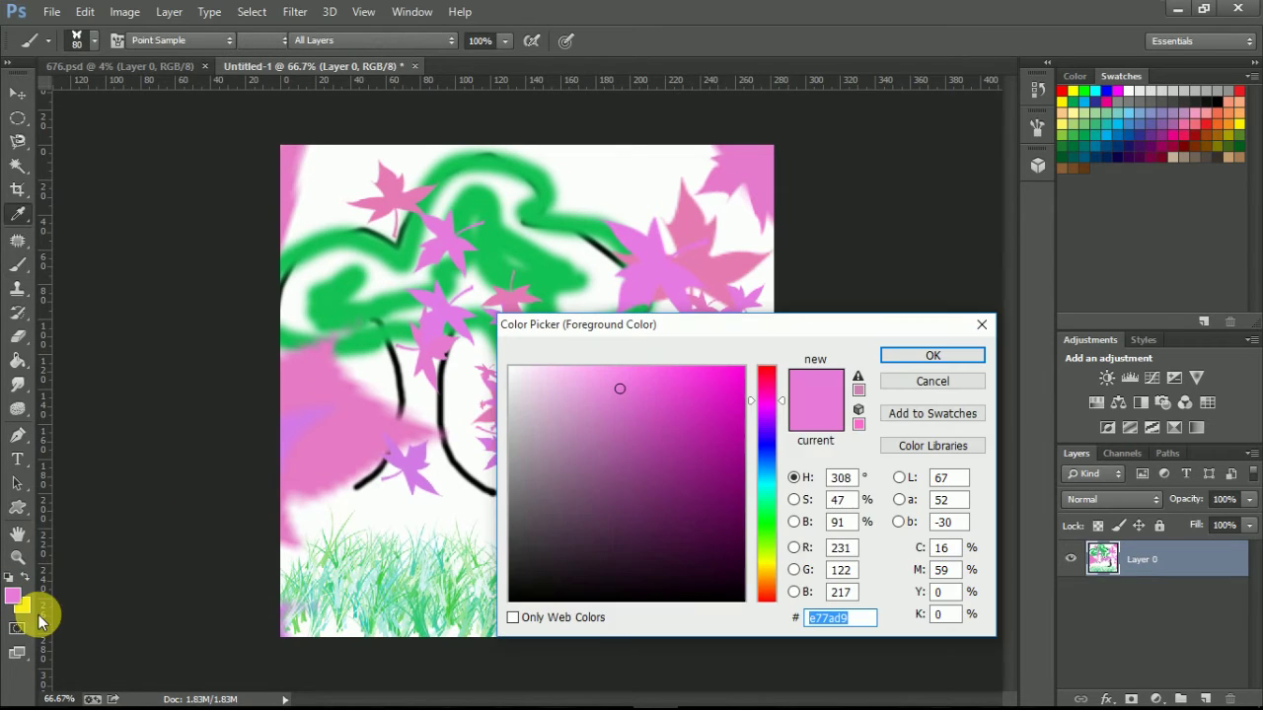
pyautogui.click(768, 441)
pyautogui.click(692, 442)
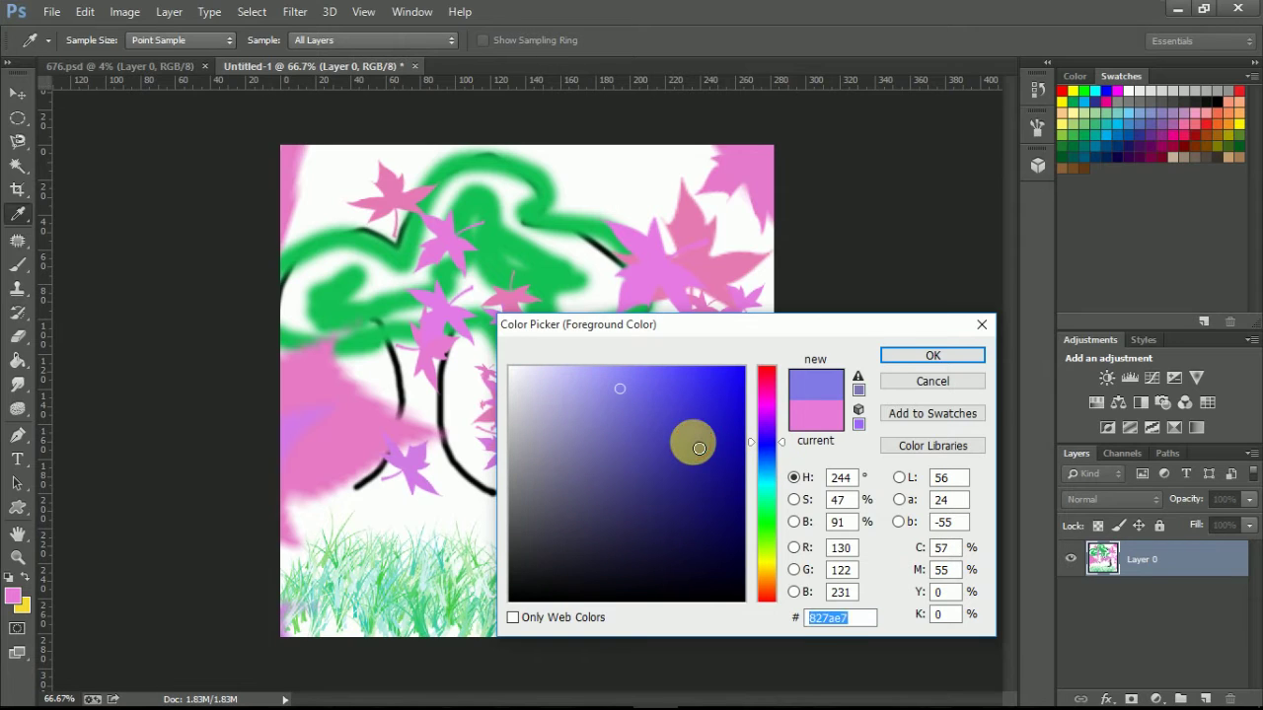
pyautogui.click(940, 353)
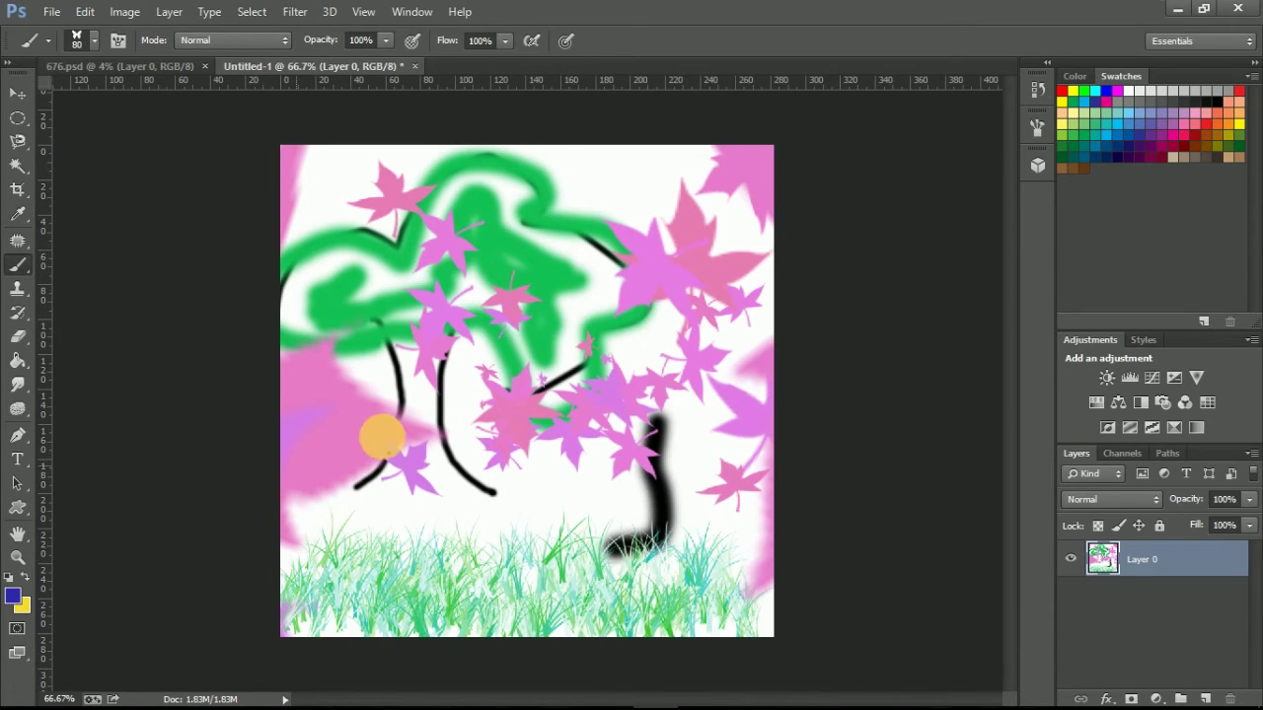
pyautogui.moveTo(412, 454)
pyautogui.mouseDown()
pyautogui.moveTo(404, 429)
pyautogui.moveTo(513, 437)
pyautogui.moveTo(498, 444)
pyautogui.moveTo(610, 346)
pyautogui.moveTo(665, 203)
pyautogui.moveTo(516, 211)
pyautogui.moveTo(516, 402)
pyautogui.moveTo(432, 335)
pyautogui.moveTo(375, 247)
pyautogui.moveTo(389, 431)
pyautogui.moveTo(548, 523)
pyautogui.moveTo(563, 564)
pyautogui.moveTo(642, 543)
pyautogui.moveTo(690, 437)
pyautogui.moveTo(698, 558)
pyautogui.moveTo(576, 553)
pyautogui.moveTo(356, 375)
pyautogui.moveTo(506, 490)
pyautogui.moveTo(586, 516)
pyautogui.mouseUp()
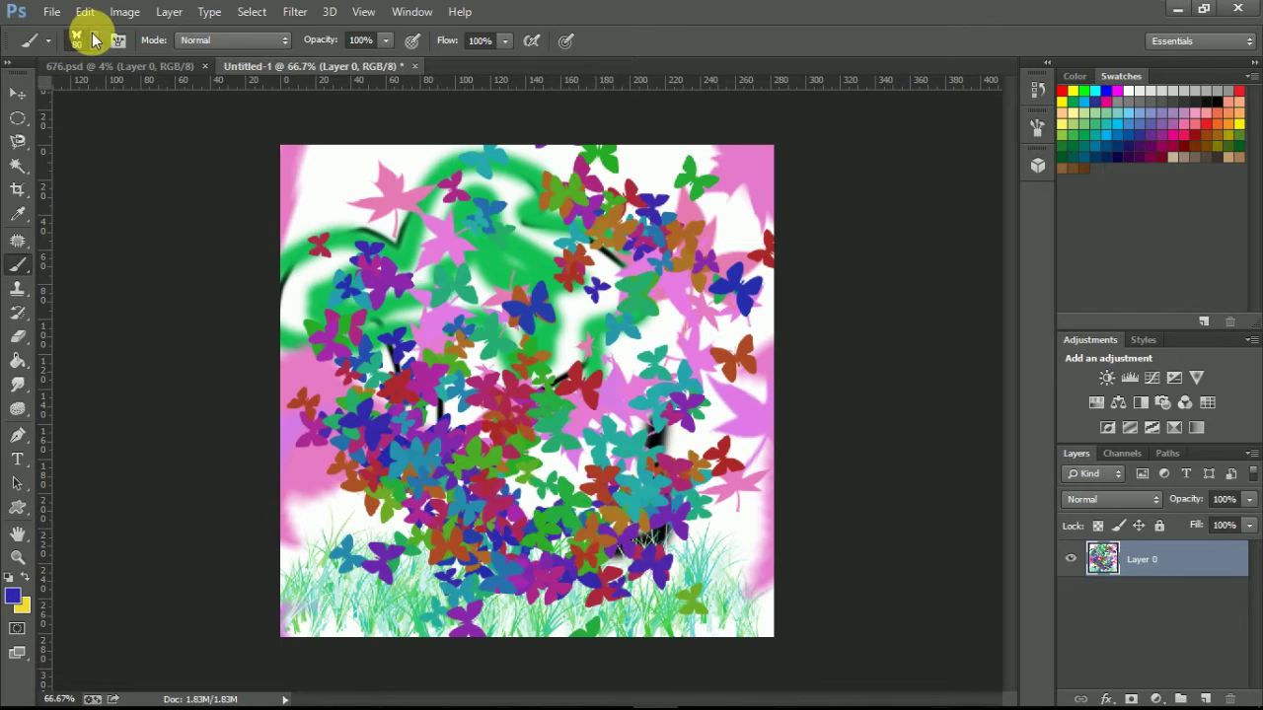
# Choose the first flower brush tip and a near-white, pale green-tinted foreground colour
pyautogui.click(93, 40)
pyautogui.click(42, 180)
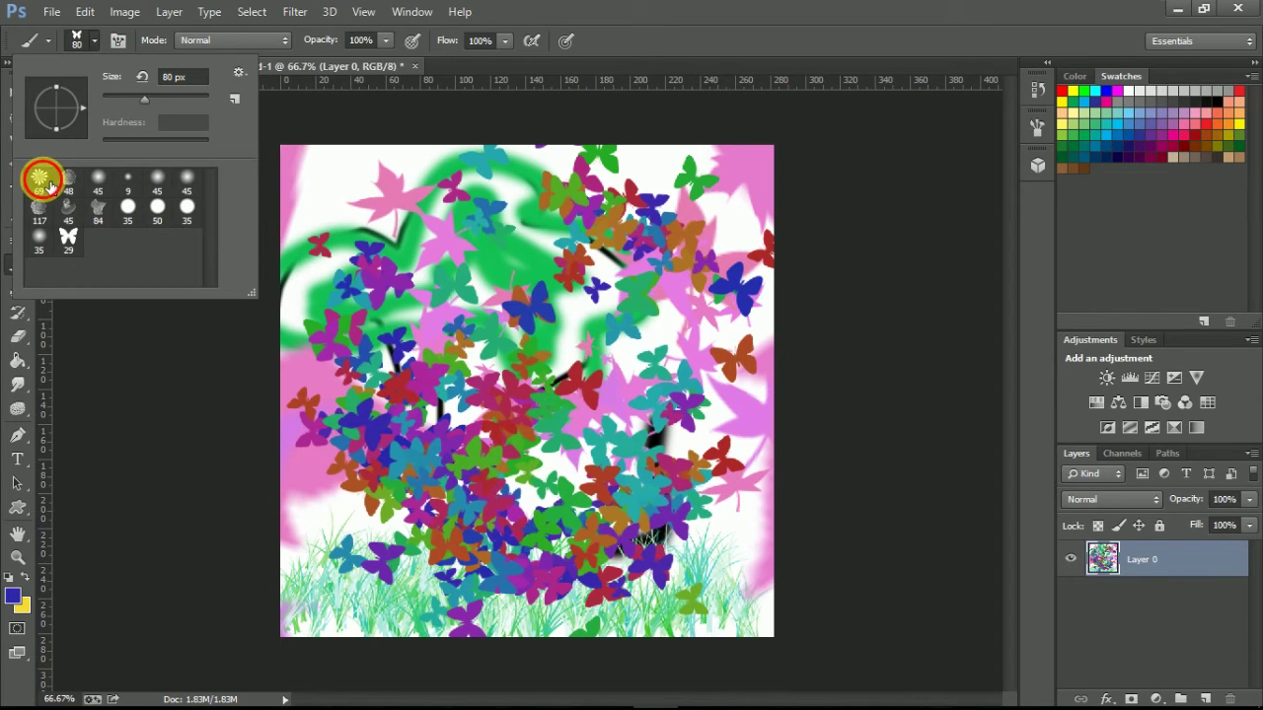
pyautogui.click(42, 178)
pyautogui.click(13, 597)
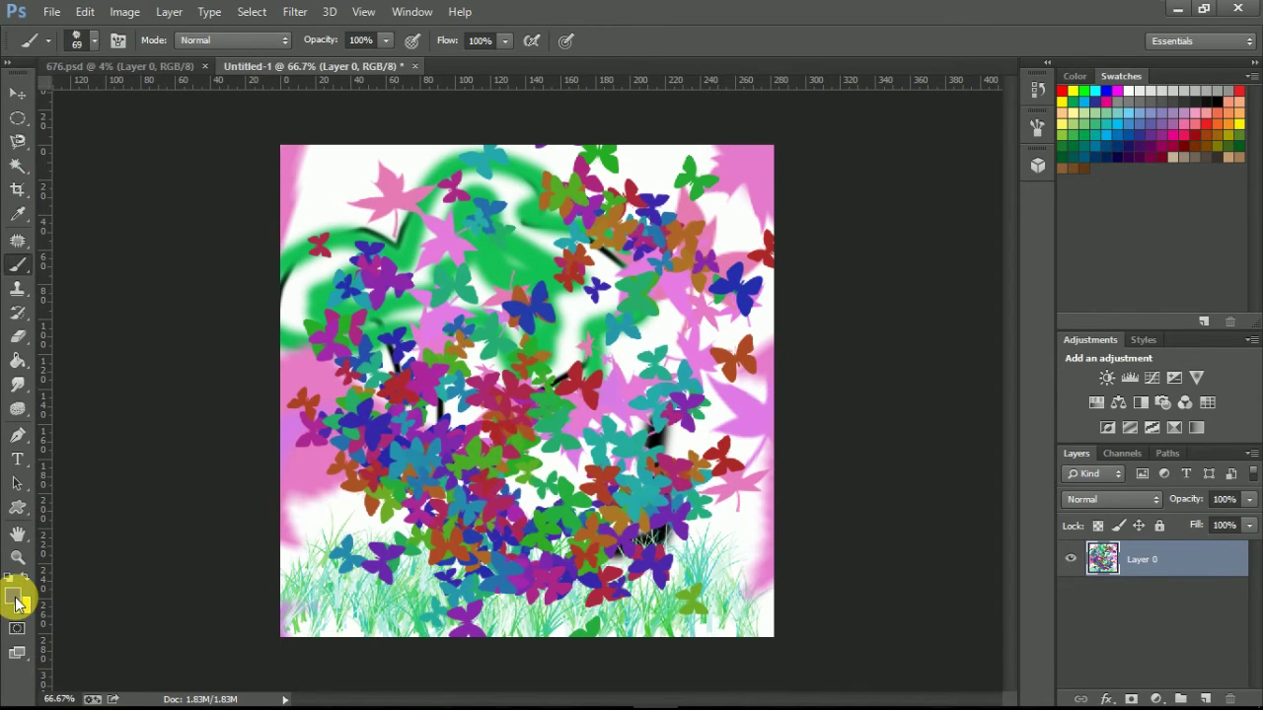
pyautogui.click(520, 374)
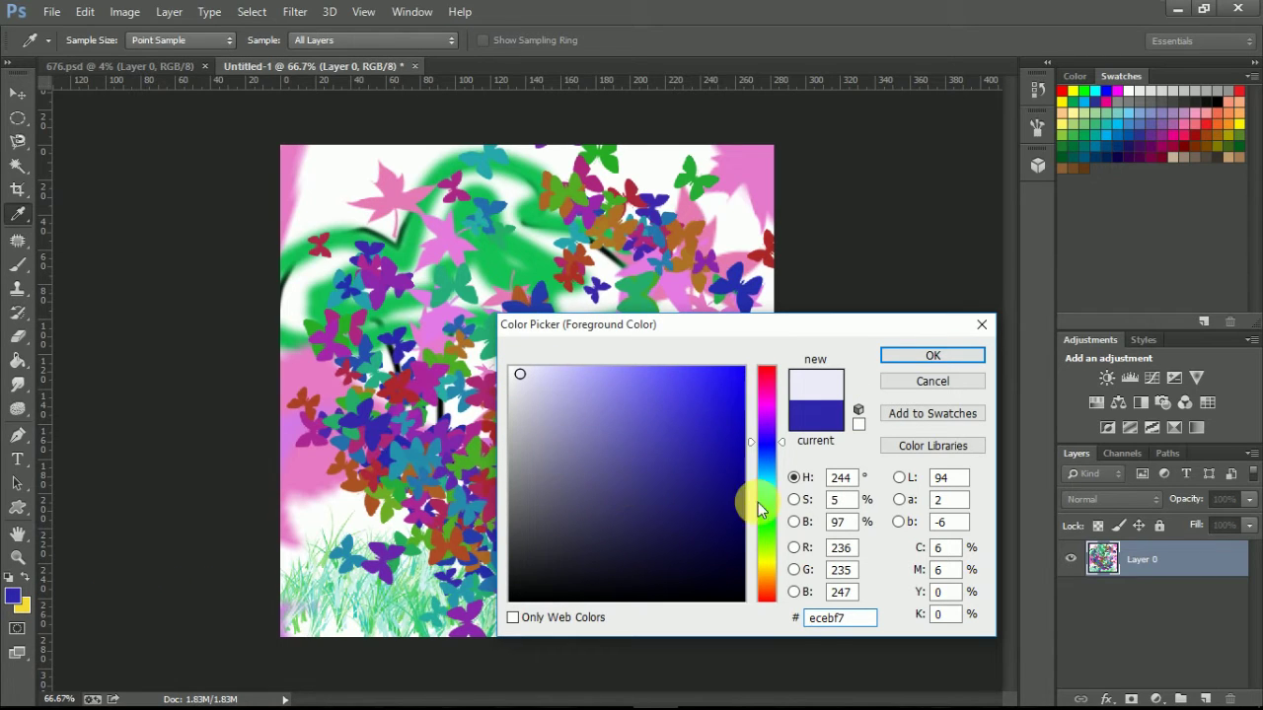
pyautogui.click(769, 527)
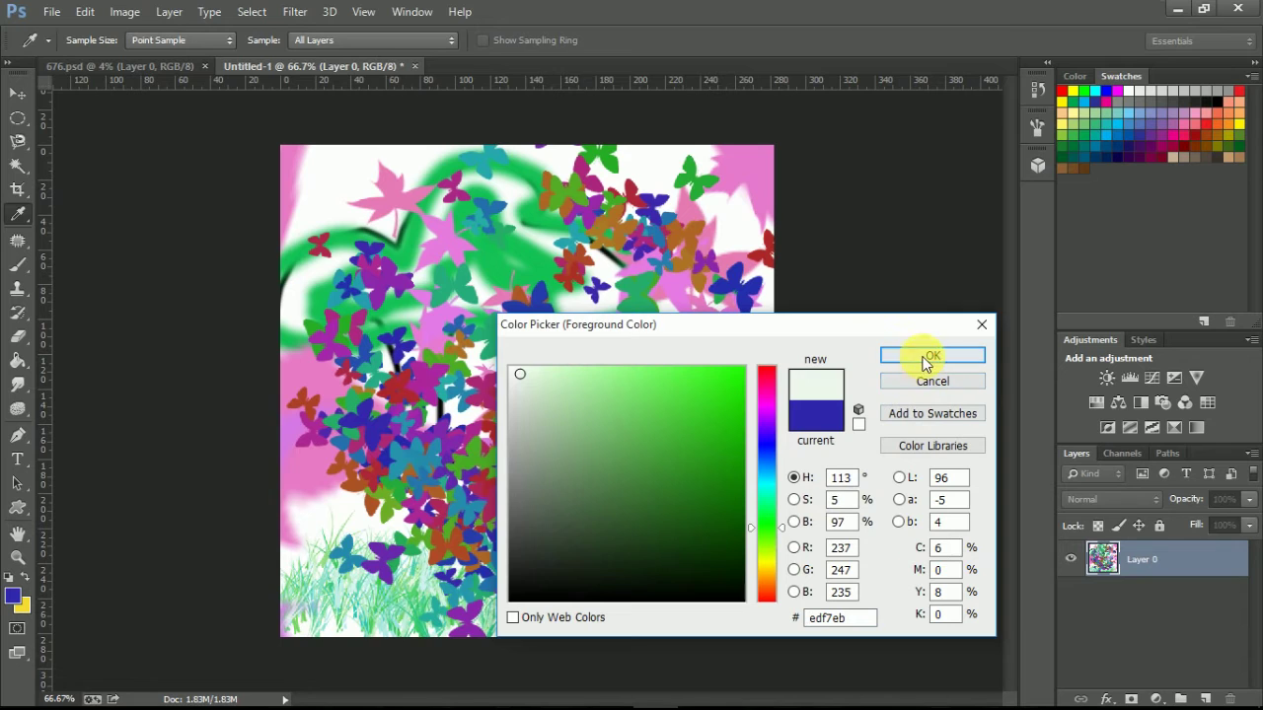
pyautogui.press('Escape')
# Paint pale flowers over the centre, grass, left side and top of the canvas
pyautogui.moveTo(445, 440)
pyautogui.mouseDown()
pyautogui.moveTo(516, 417)
pyautogui.moveTo(508, 464)
pyautogui.moveTo(439, 587)
pyautogui.moveTo(552, 602)
pyautogui.moveTo(316, 606)
pyautogui.moveTo(370, 478)
pyautogui.mouseUp()
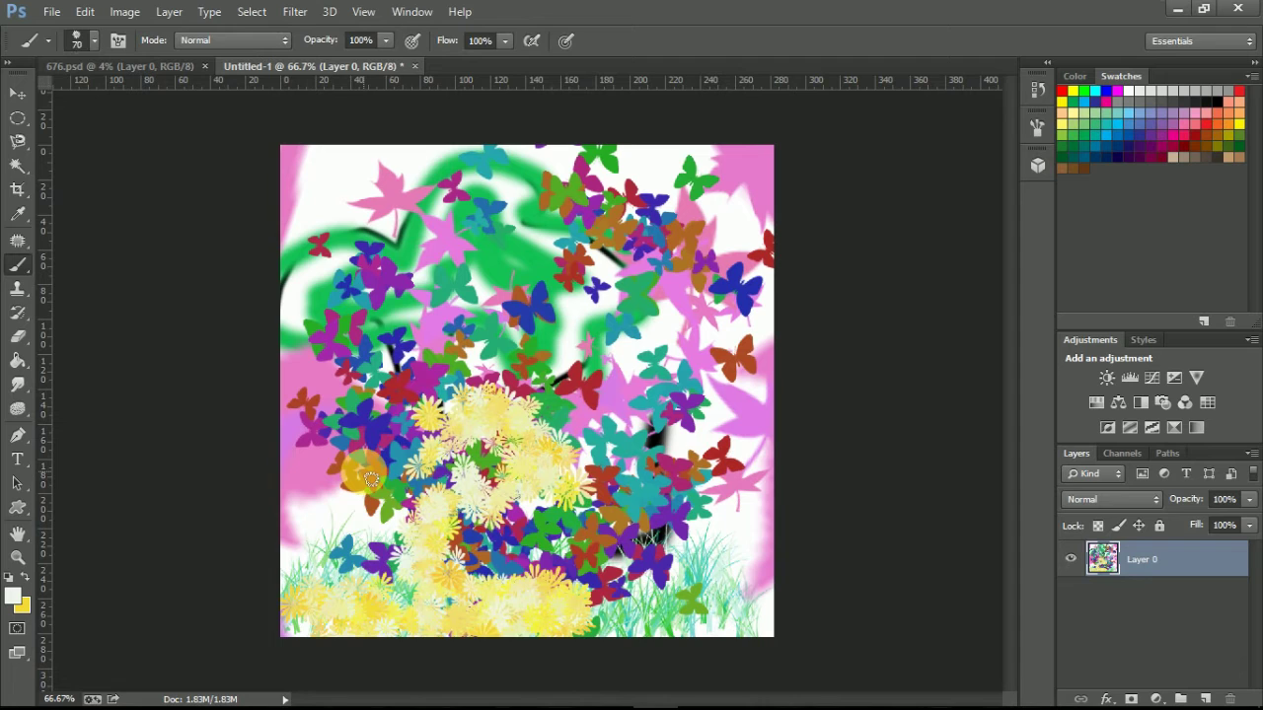
pyautogui.moveTo(385, 492)
pyautogui.mouseDown()
pyautogui.moveTo(316, 395)
pyautogui.moveTo(474, 306)
pyautogui.moveTo(602, 354)
pyautogui.moveTo(693, 303)
pyautogui.moveTo(690, 474)
pyautogui.moveTo(671, 493)
pyautogui.moveTo(589, 325)
pyautogui.moveTo(621, 400)
pyautogui.moveTo(611, 468)
pyautogui.mouseUp()
pyautogui.moveTo(375, 220)
pyautogui.mouseDown()
pyautogui.moveTo(315, 178)
pyautogui.moveTo(704, 242)
pyautogui.moveTo(739, 591)
pyautogui.moveTo(727, 621)
pyautogui.moveTo(350, 513)
pyautogui.moveTo(366, 290)
pyautogui.moveTo(315, 415)
pyautogui.moveTo(464, 522)
pyautogui.moveTo(780, 592)
pyautogui.moveTo(639, 493)
pyautogui.moveTo(374, 582)
pyautogui.moveTo(465, 563)
pyautogui.mouseUp()
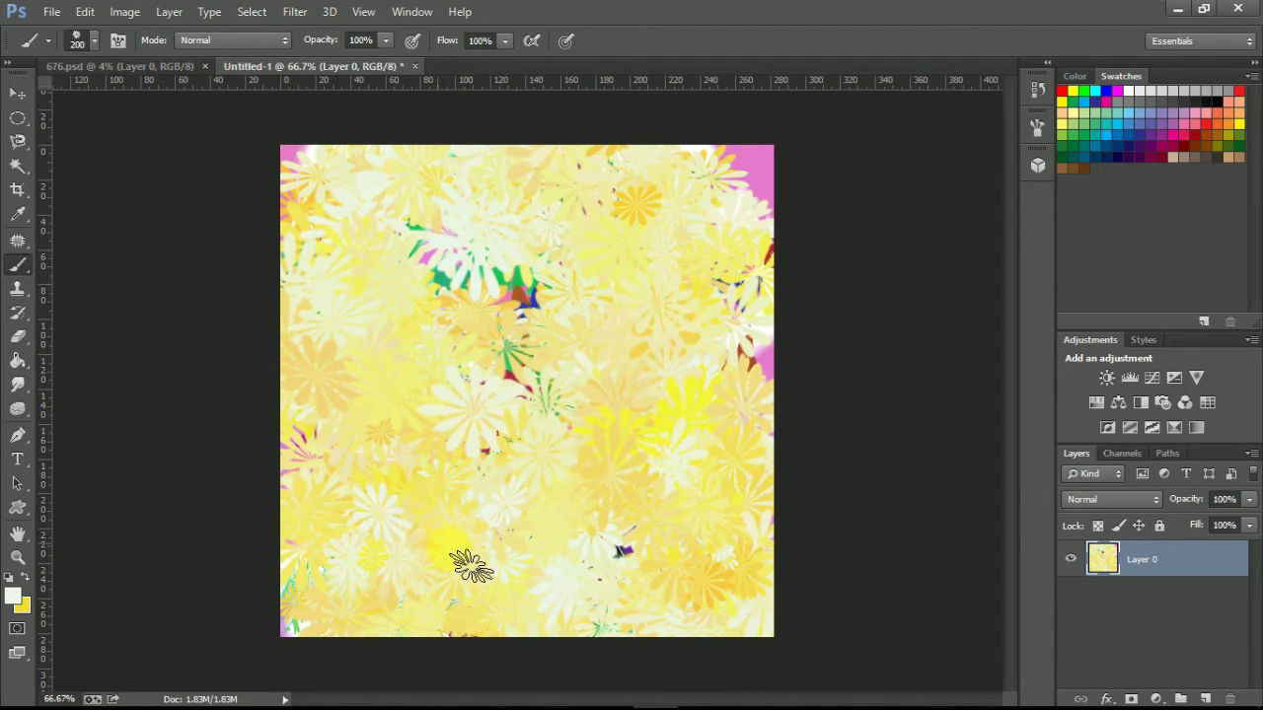
# Return to the Untitled-1 document and select the 45 px brush tip
pyautogui.click(140, 66)
pyautogui.click(297, 65)
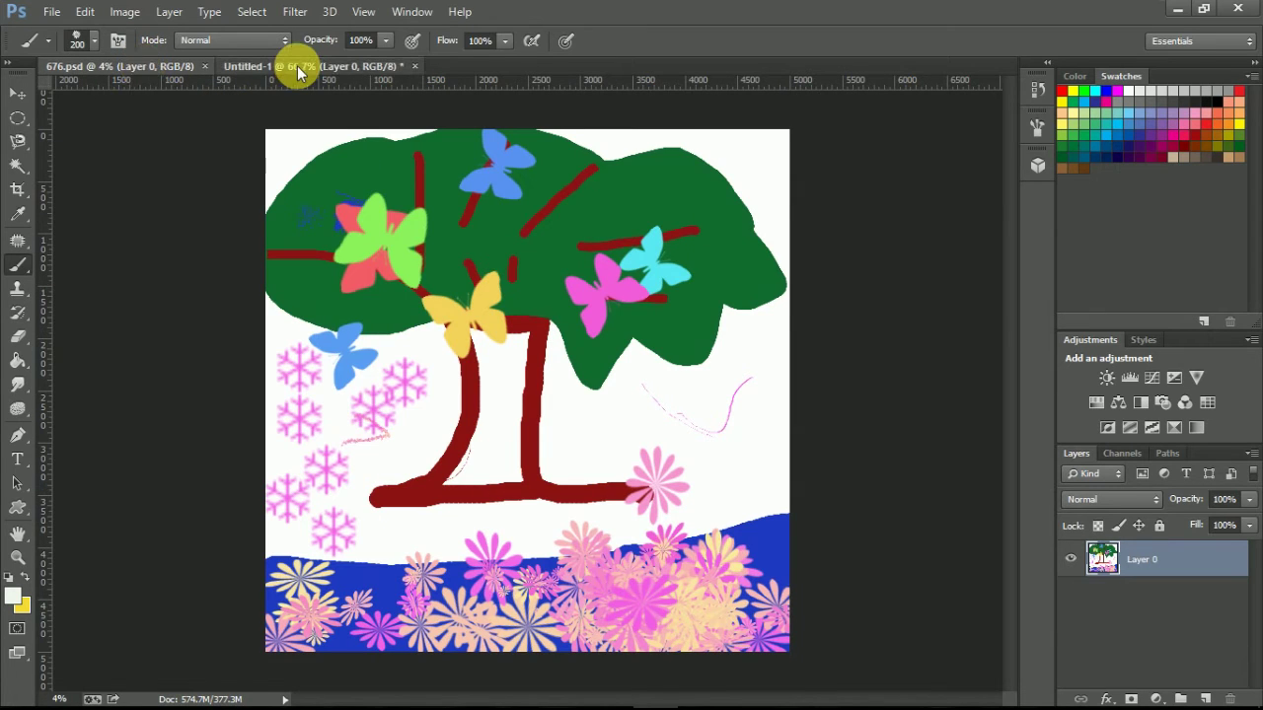
pyautogui.click(88, 39)
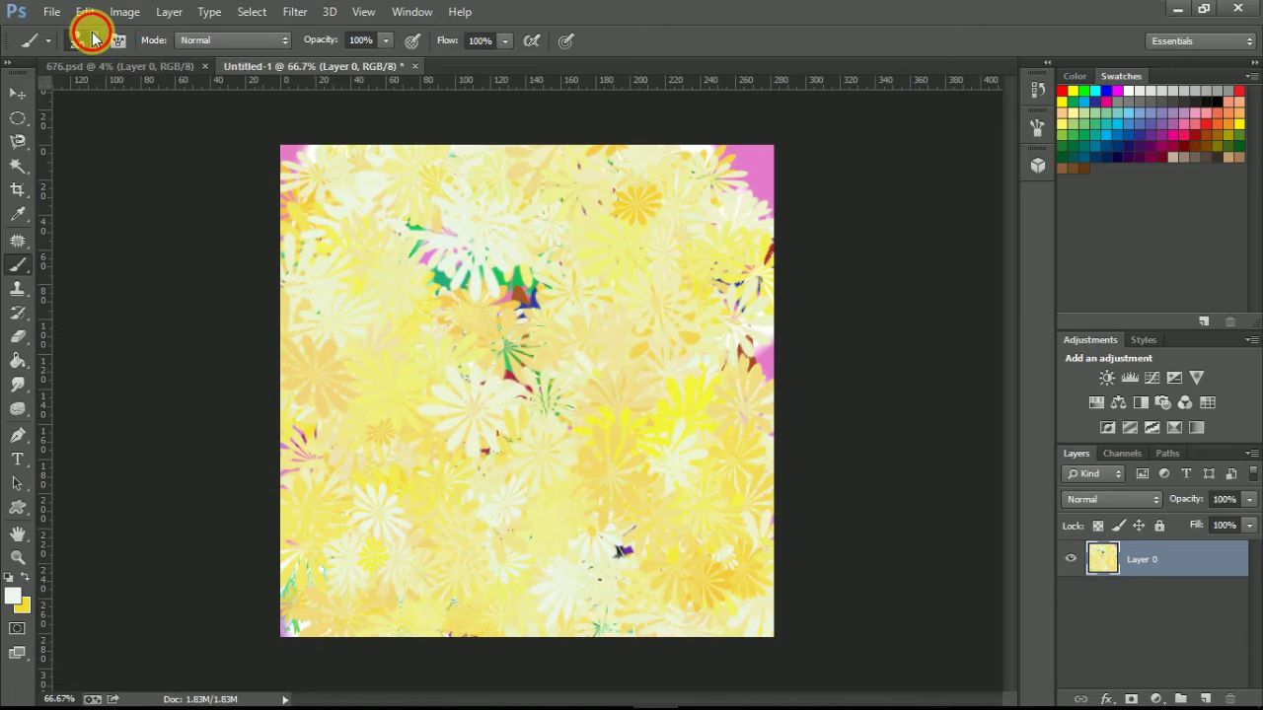
pyautogui.click(103, 208)
pyautogui.doubleClick(74, 206)
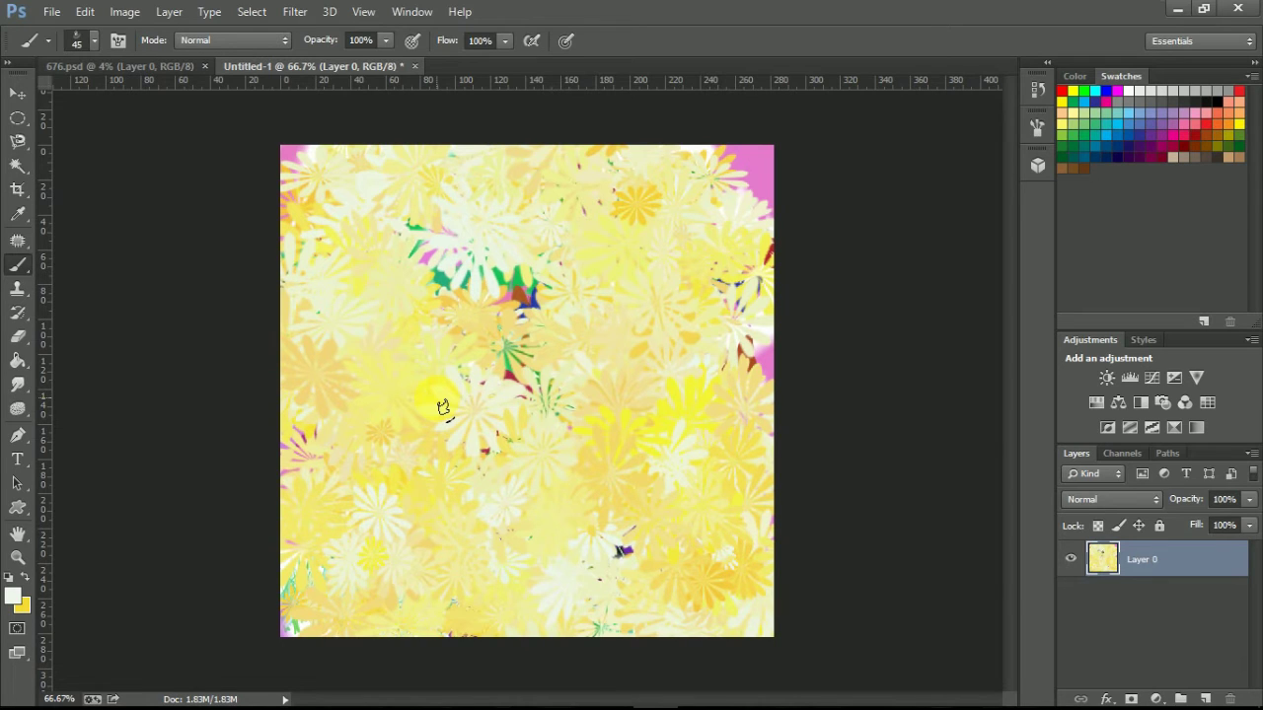
# Set the foreground painting colour to a muted purple
pyautogui.click(13, 595)
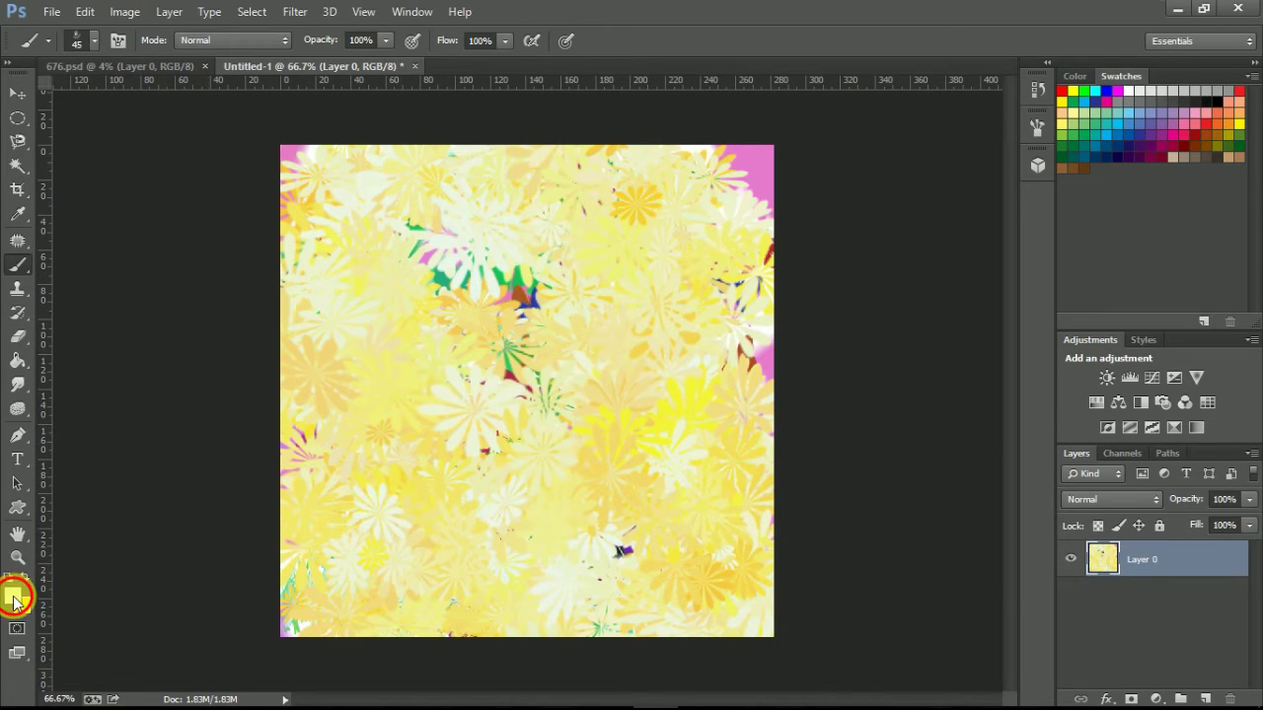
pyautogui.click(554, 508)
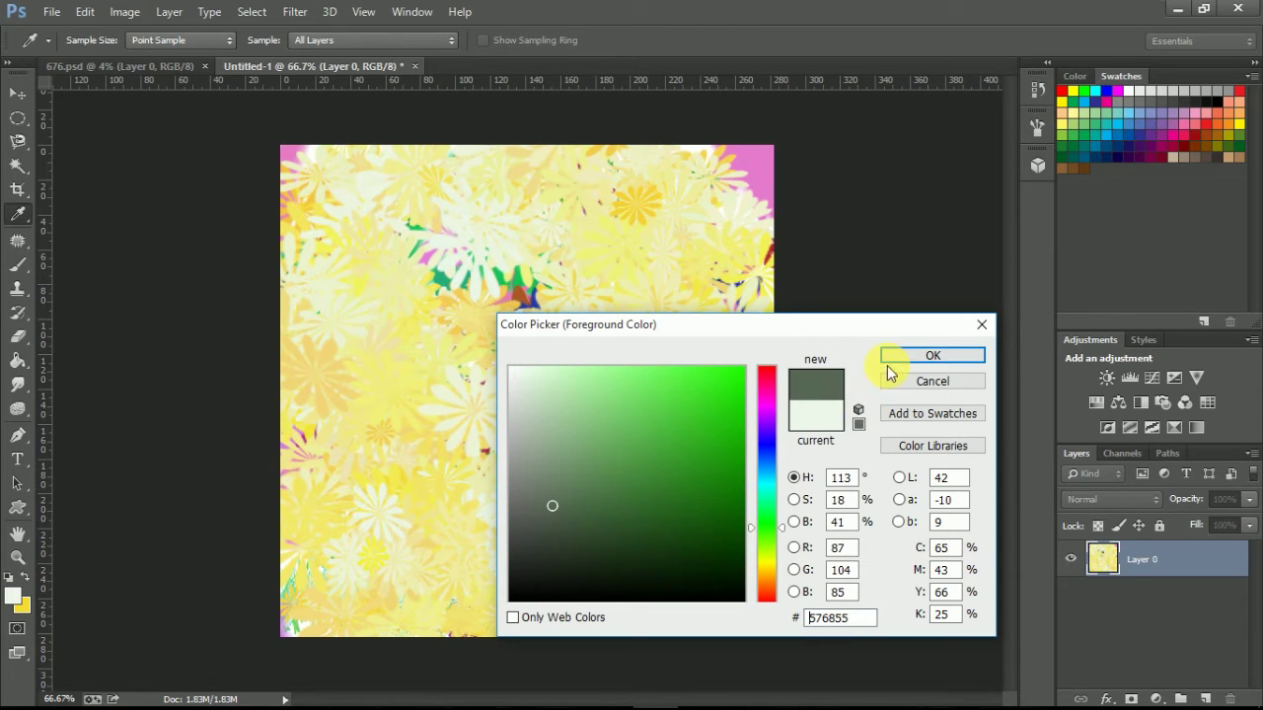
pyautogui.click(772, 418)
pyautogui.click(892, 353)
pyautogui.press('b')
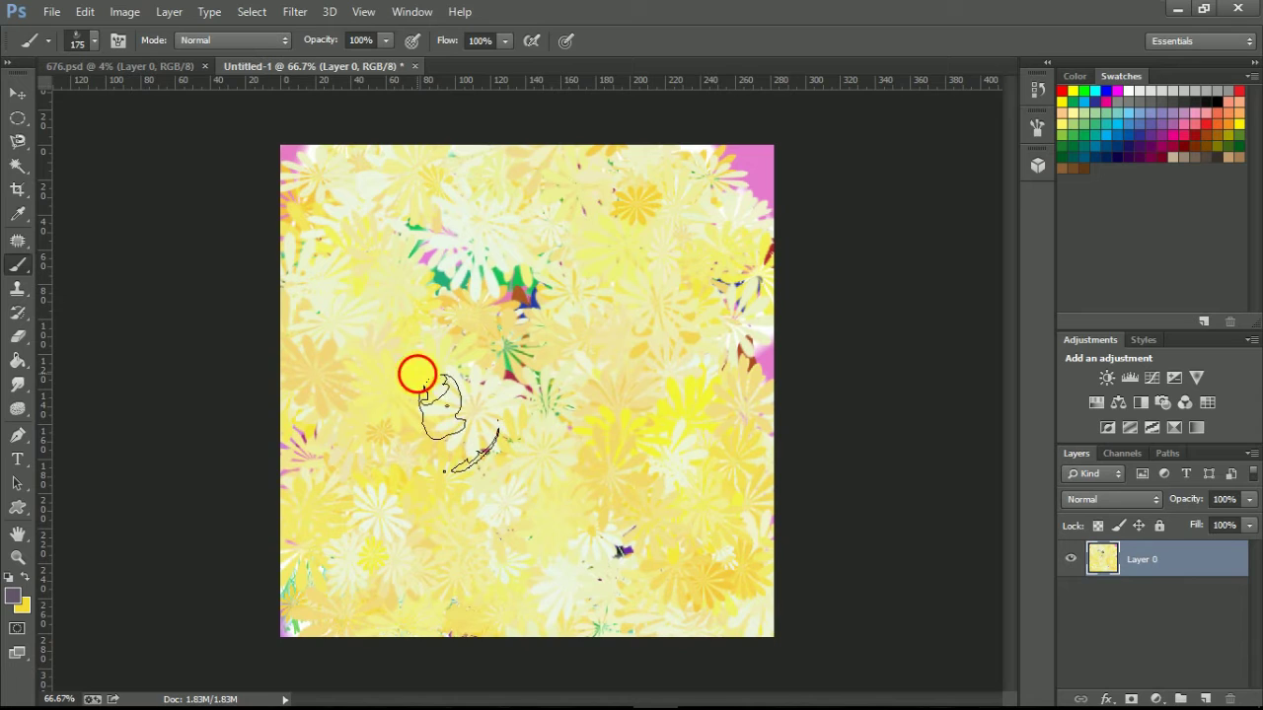
# Stamp translucent ducks across the canvas and drag a trail of them down the centre
pyautogui.click(417, 374)
pyautogui.click(566, 375)
pyautogui.click(651, 345)
pyautogui.moveTo(680, 384)
pyautogui.mouseDown()
pyautogui.moveTo(536, 451)
pyautogui.moveTo(591, 536)
pyautogui.moveTo(686, 557)
pyautogui.mouseUp()
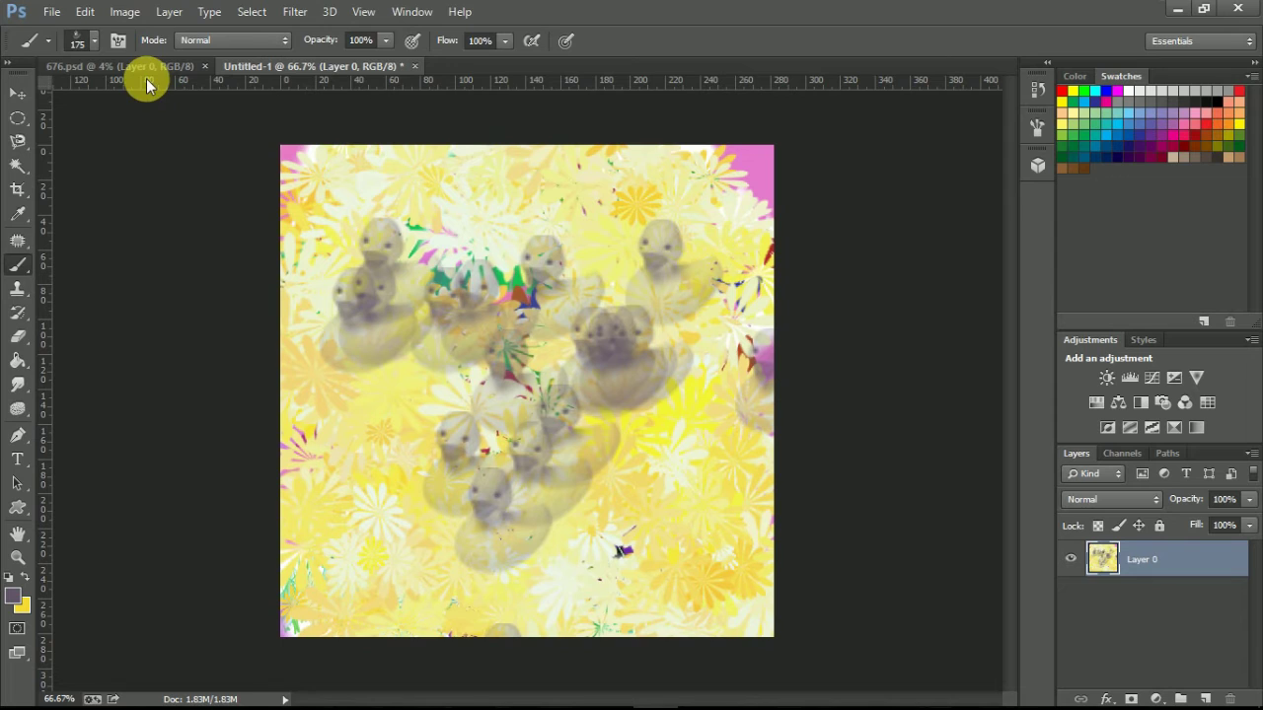
pyautogui.click(95, 40)
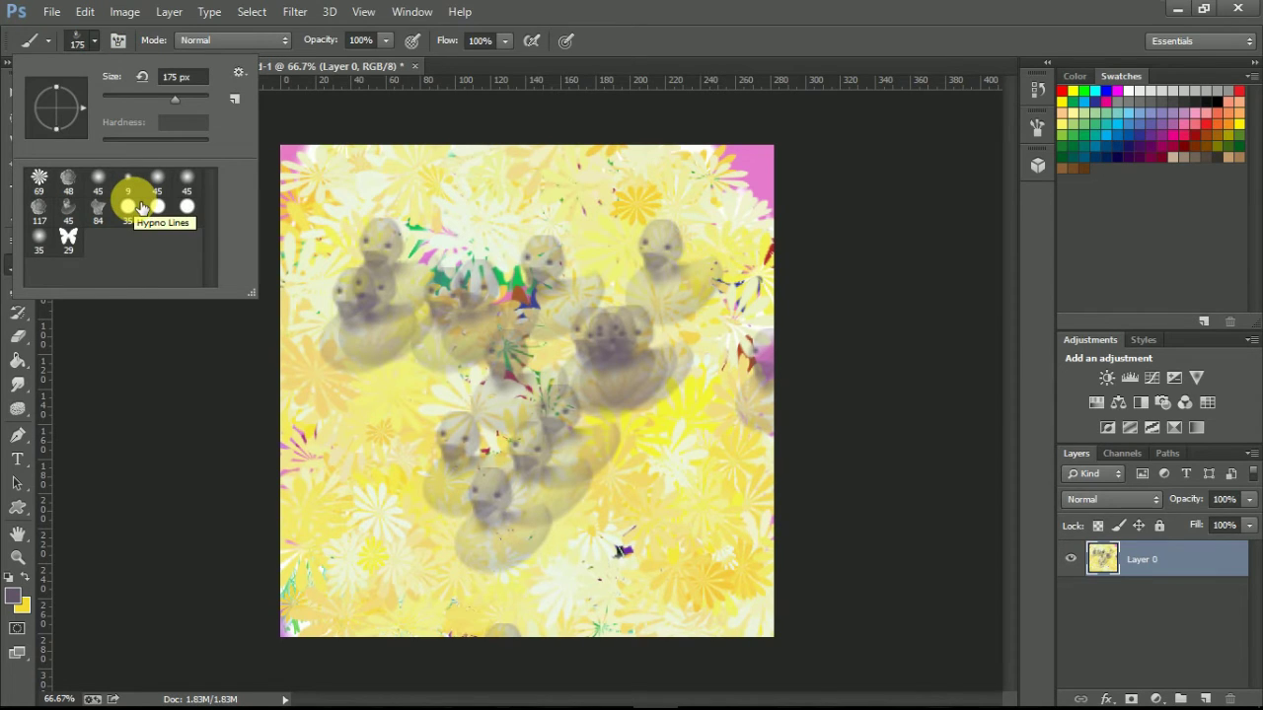
# Select the 35 px brush preset, then toggle between the Move and Brush tools
pyautogui.click(243, 72)
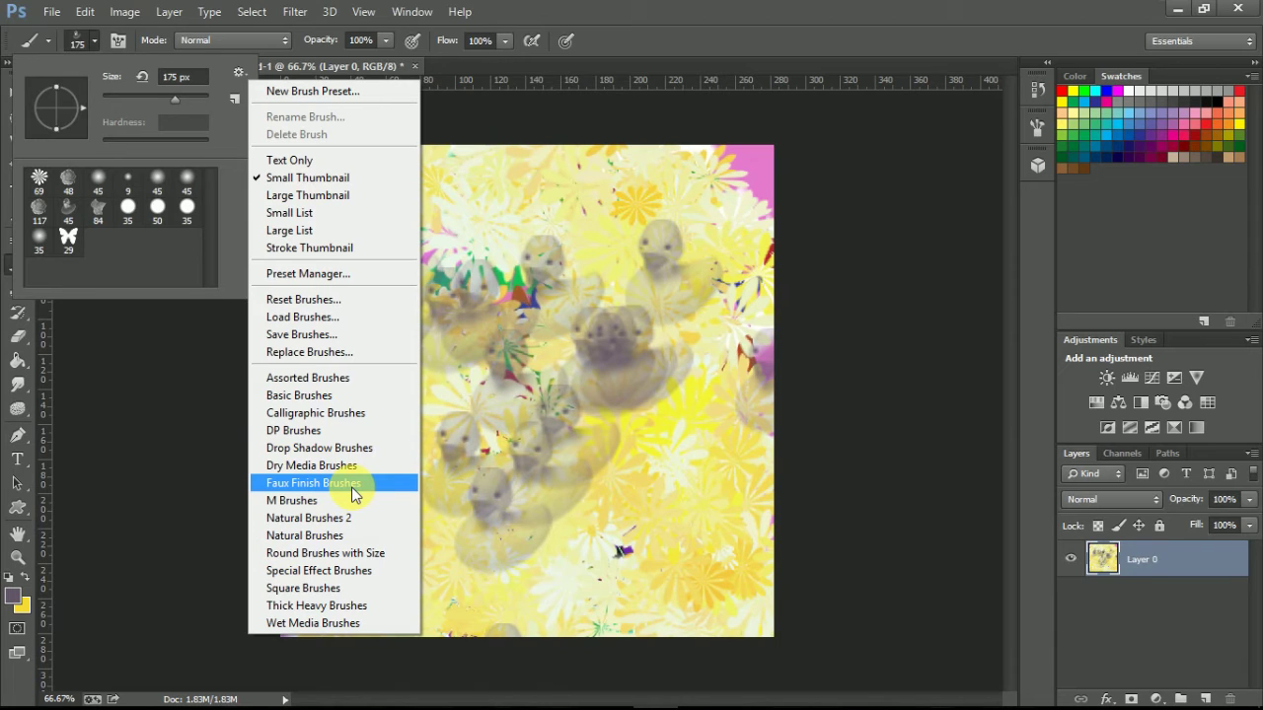
pyautogui.click(67, 245)
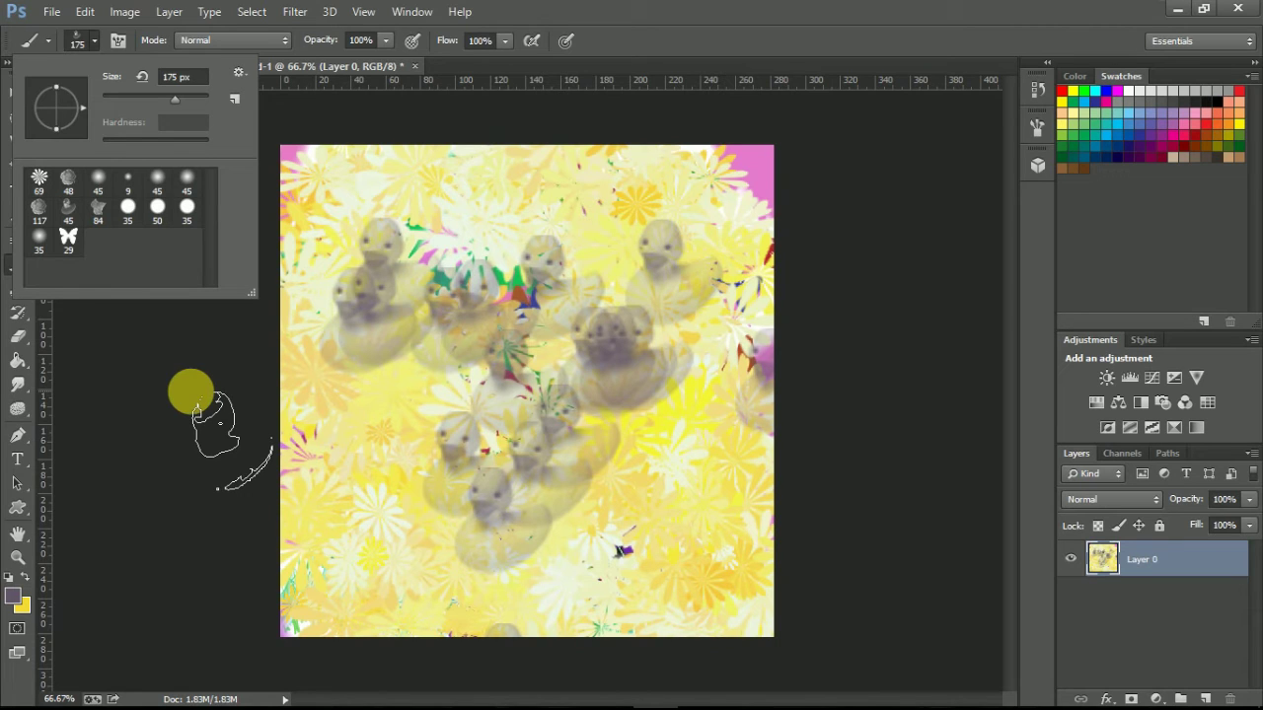
pyautogui.doubleClick(128, 206)
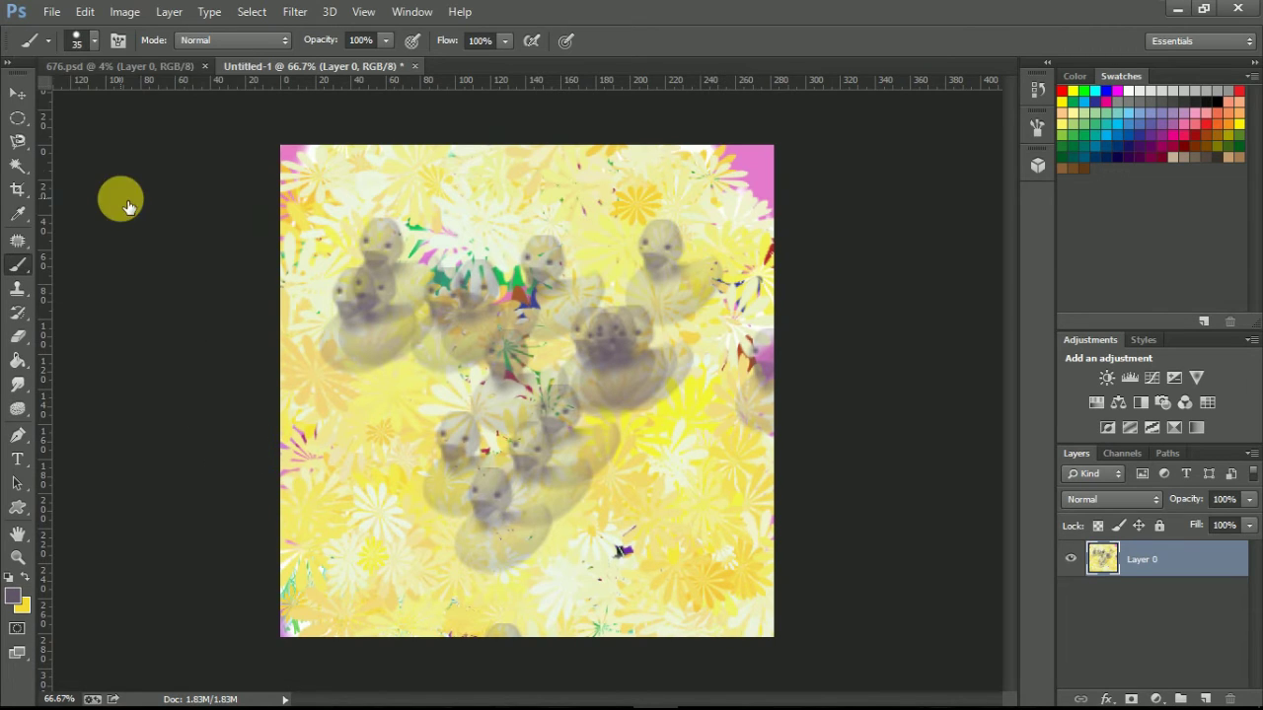
pyautogui.click(17, 92)
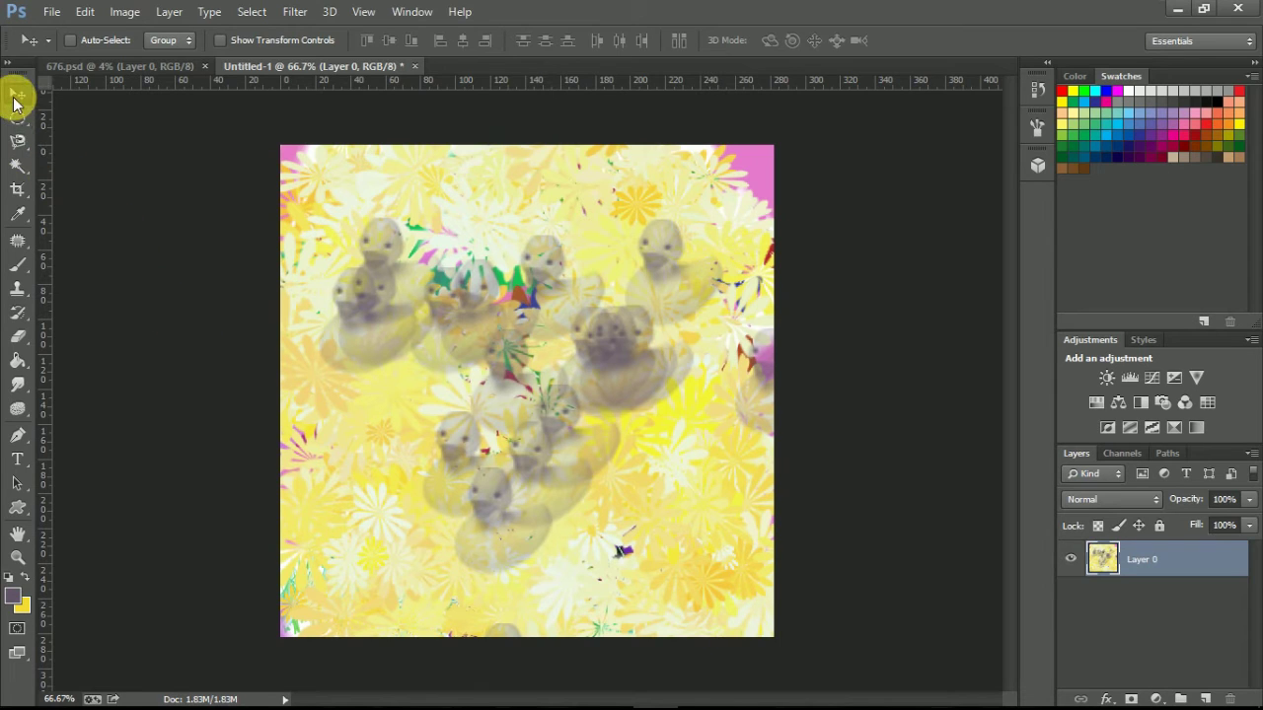
pyautogui.click(20, 265)
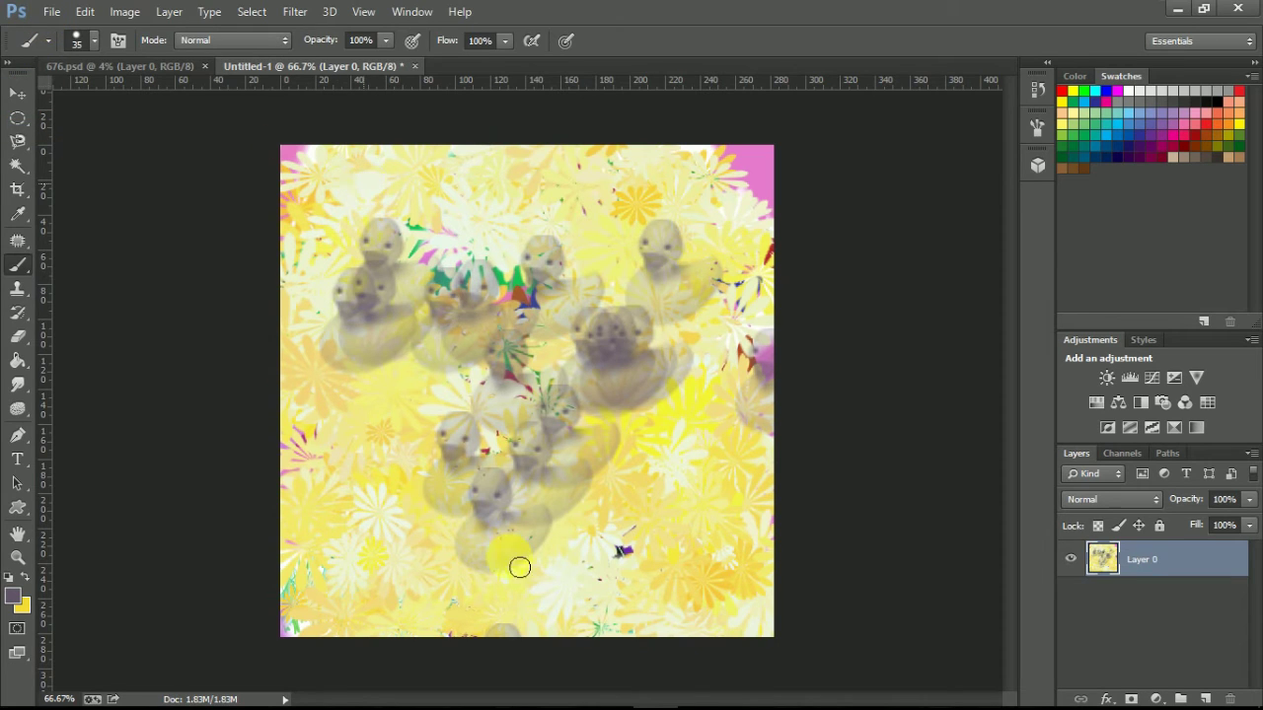
pyautogui.click(18, 93)
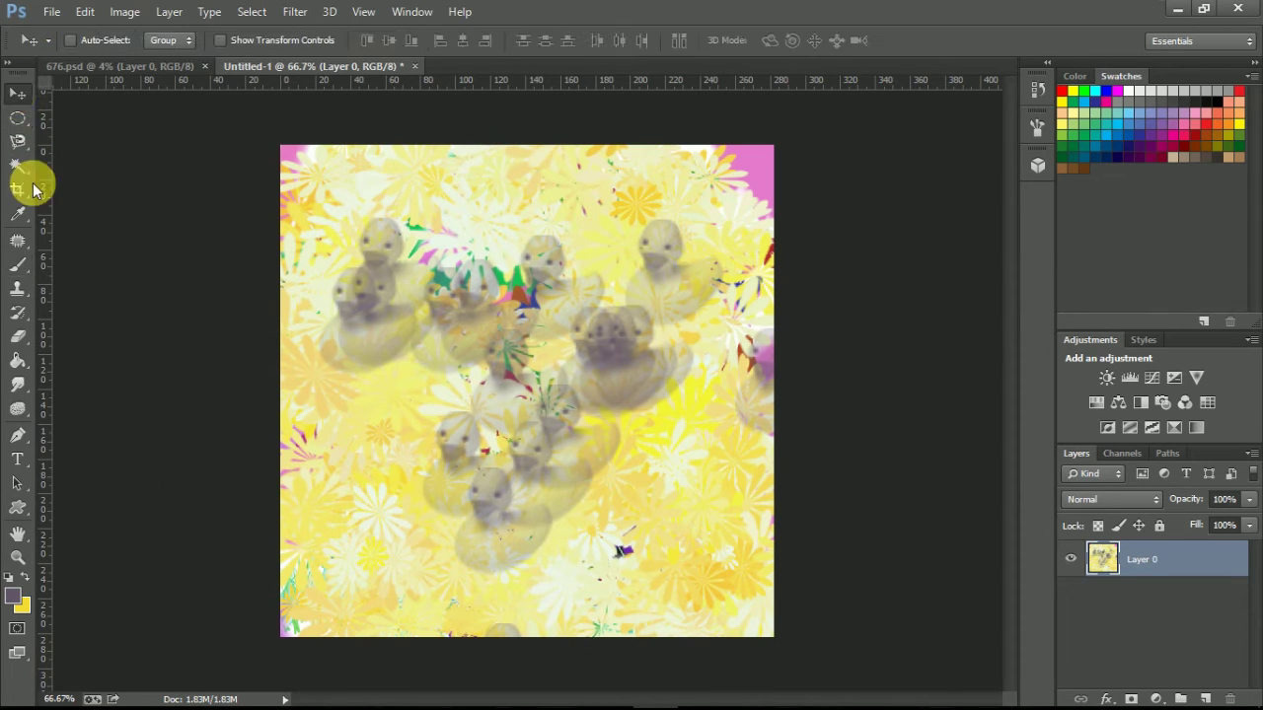
pyautogui.click(19, 262)
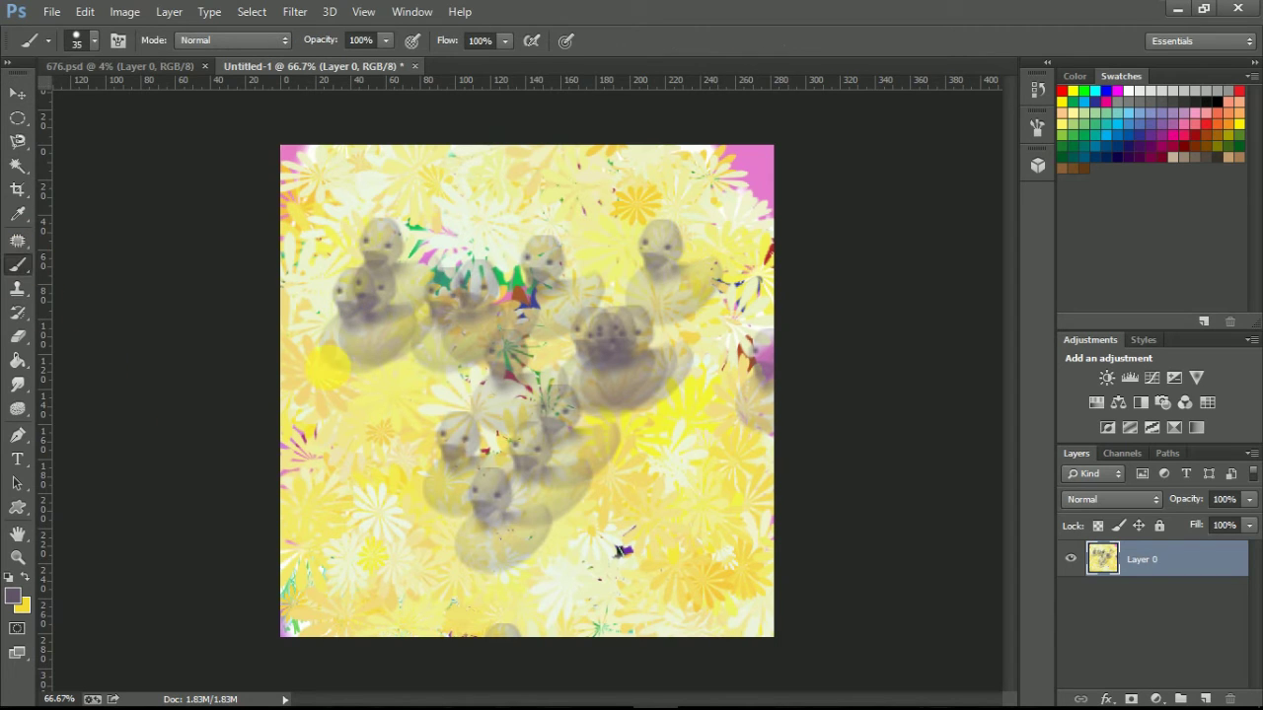
# Draw two spiral chains over the ducks, then change the painting colour to near-black 0c0b0c
pyautogui.moveTo(367, 318); pyautogui.dragTo(481, 365)
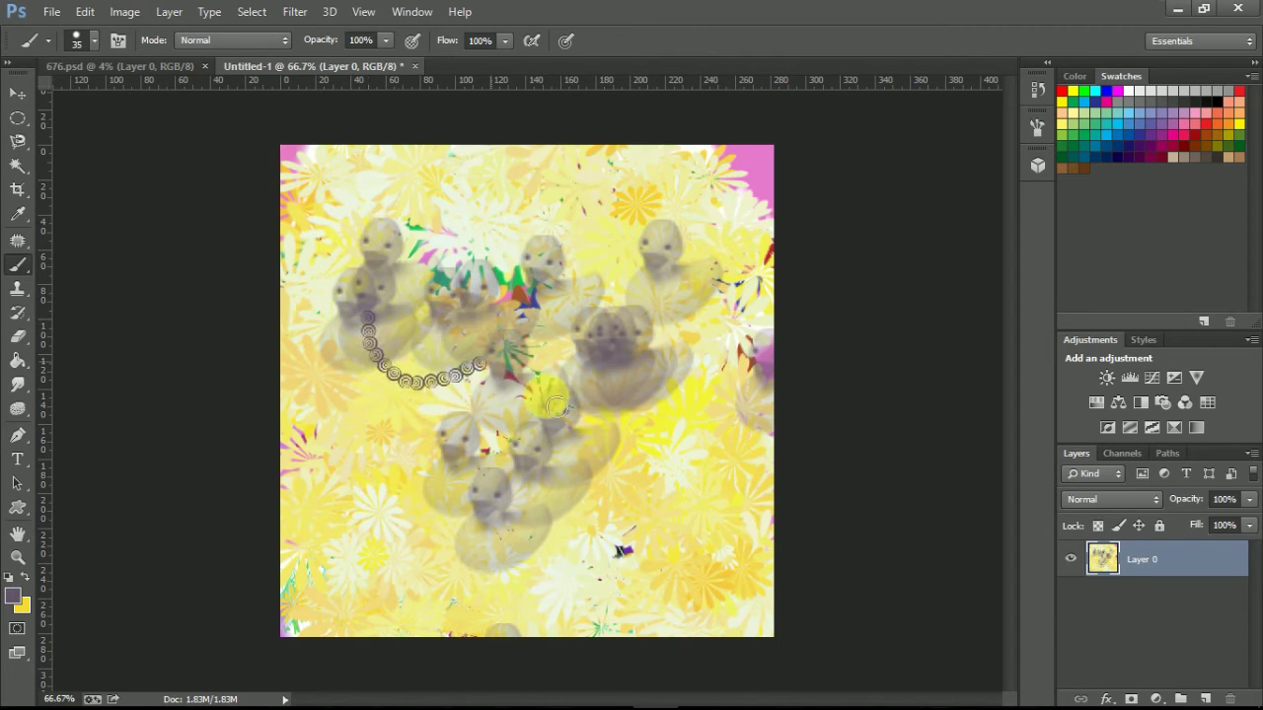
pyautogui.moveTo(557, 407); pyautogui.dragTo(610, 515)
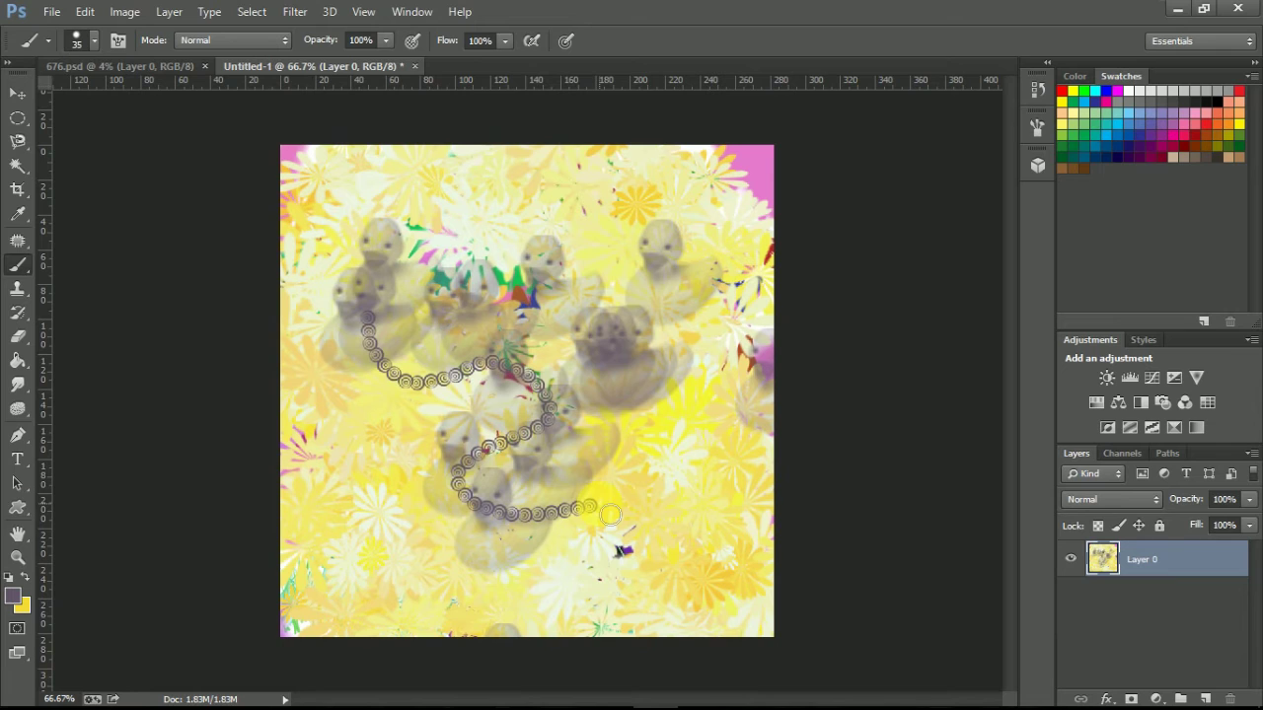
pyautogui.click(14, 600)
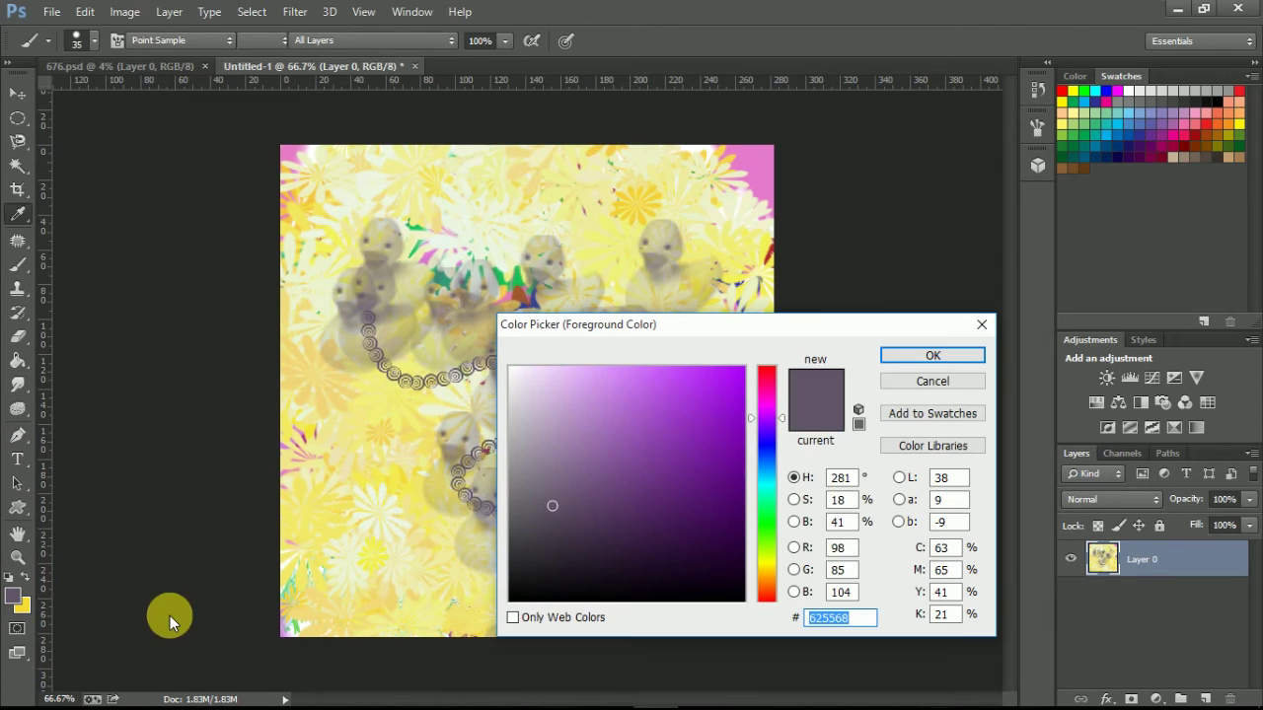
pyautogui.click(519, 591)
pyautogui.click(896, 356)
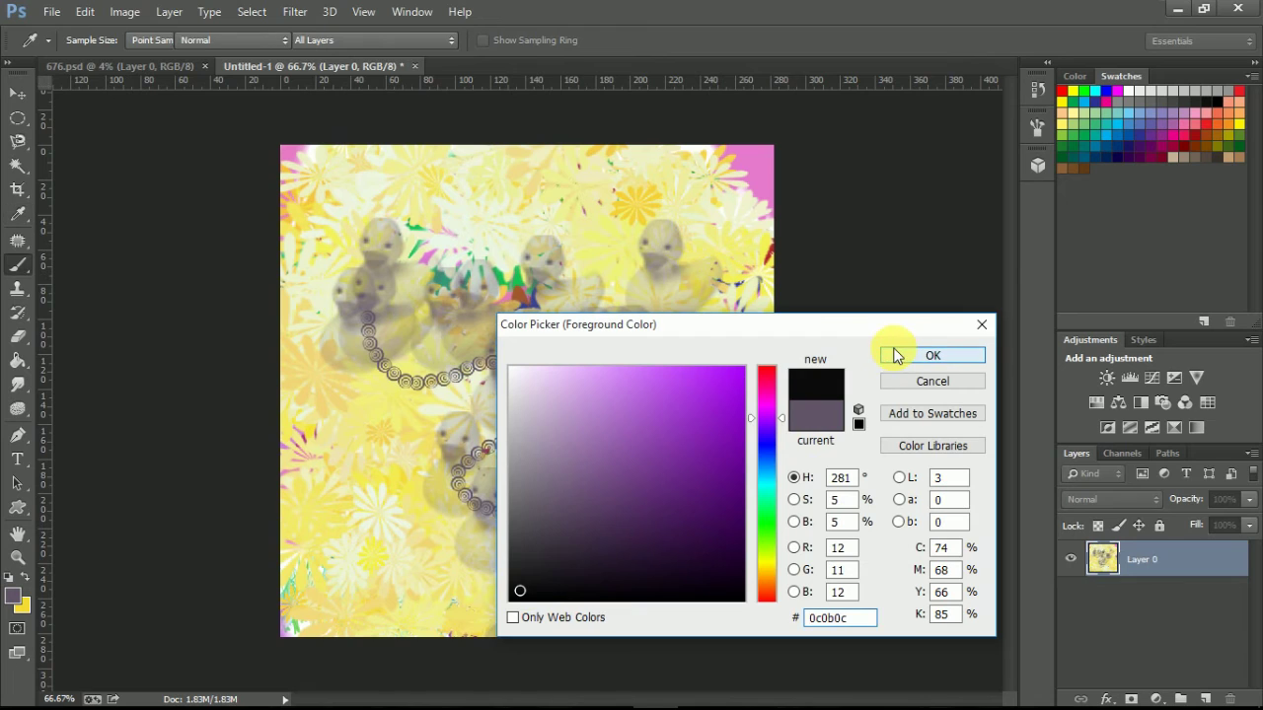
# Paint four bold black spiral loops across the ducks and along the top of the canvas
pyautogui.moveTo(365, 237)
pyautogui.mouseDown()
pyautogui.moveTo(452, 264)
pyautogui.moveTo(344, 358)
pyautogui.moveTo(483, 413)
pyautogui.mouseUp()
pyautogui.moveTo(447, 297)
pyautogui.mouseDown()
pyautogui.moveTo(448, 559)
pyautogui.moveTo(386, 584)
pyautogui.mouseUp()
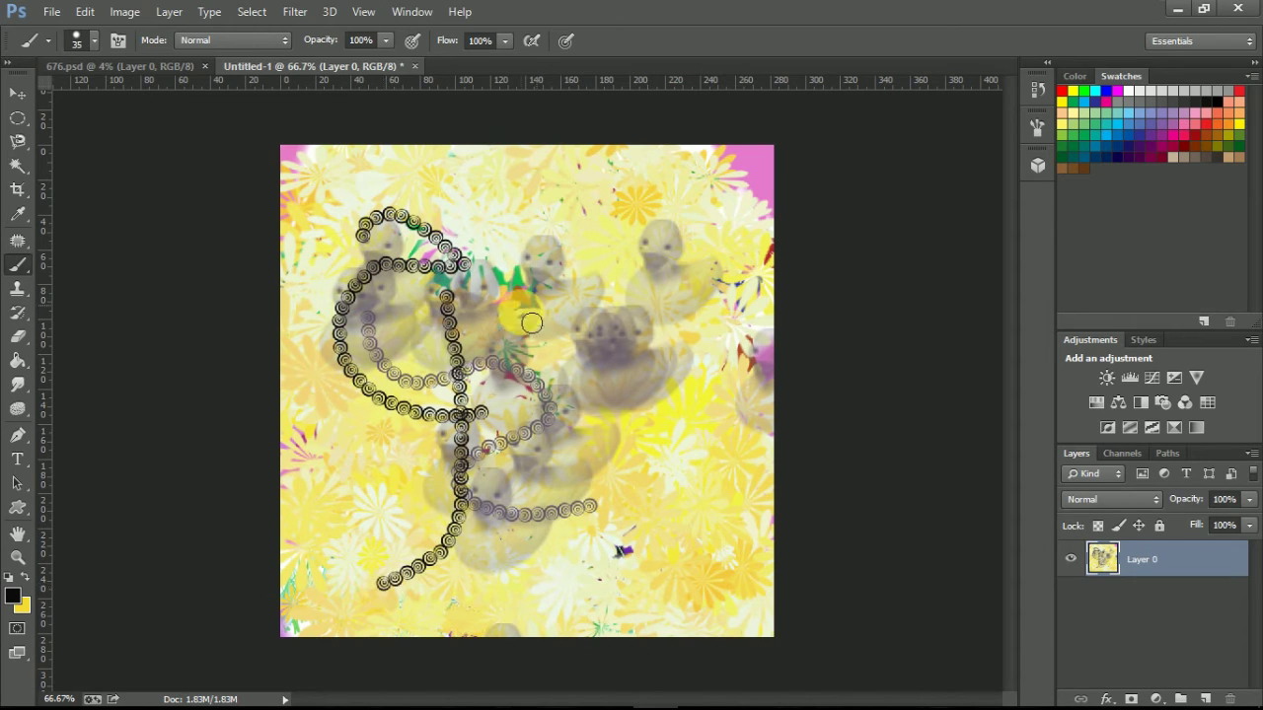
pyautogui.moveTo(520, 314)
pyautogui.mouseDown()
pyautogui.moveTo(574, 341)
pyautogui.moveTo(507, 363)
pyautogui.moveTo(569, 418)
pyautogui.moveTo(627, 391)
pyautogui.mouseUp()
pyautogui.moveTo(663, 347); pyautogui.dragTo(651, 175)
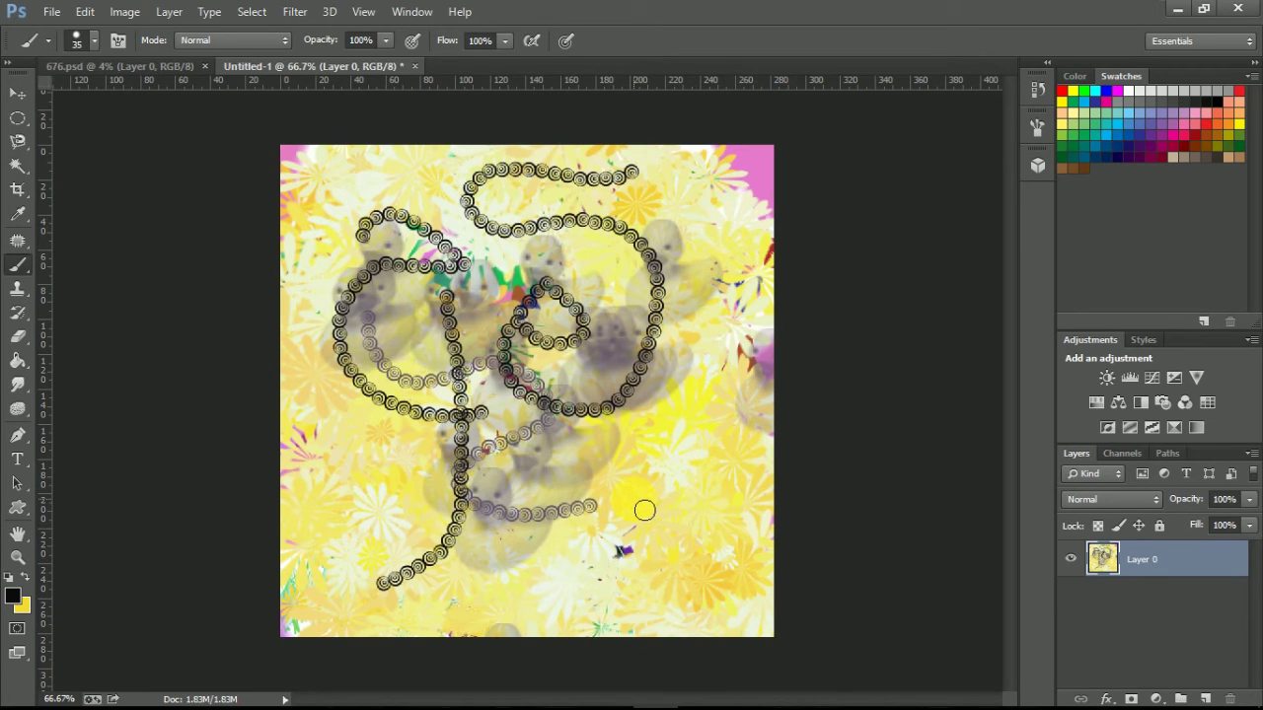
# Replace the brushes with the DP Brushes set and select the 461 px branch brush
pyautogui.click(96, 40)
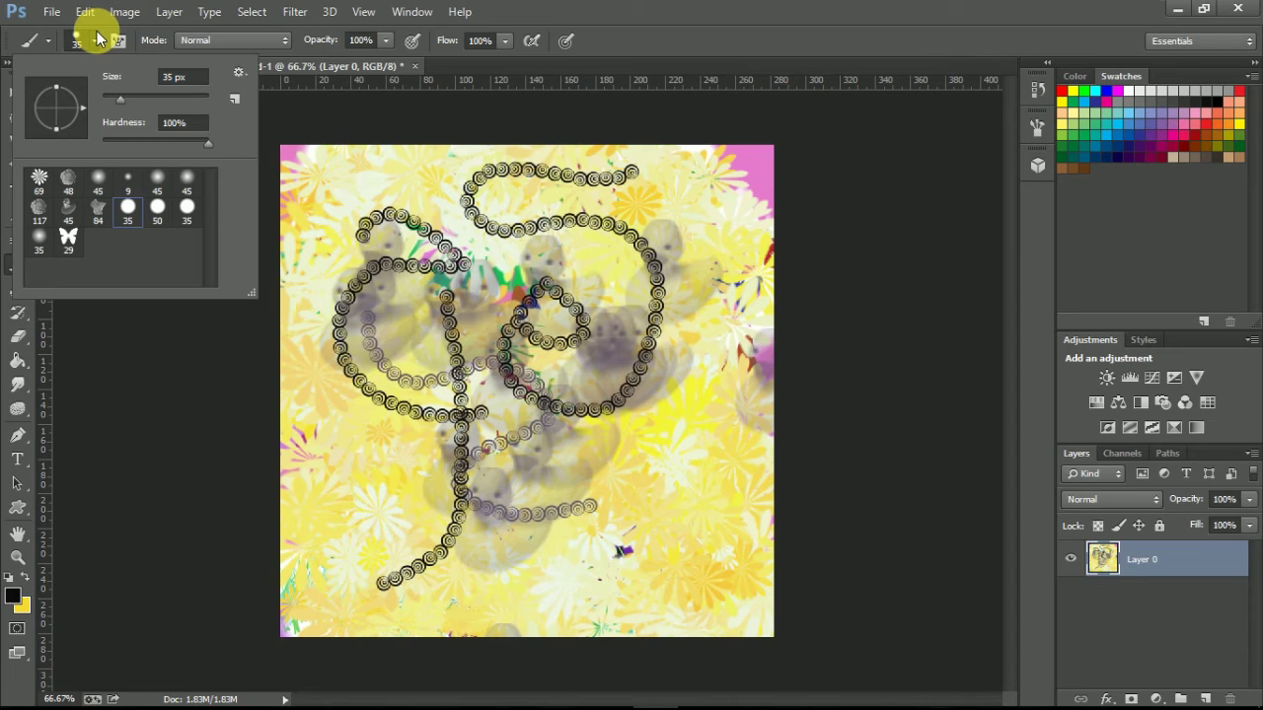
pyautogui.click(238, 72)
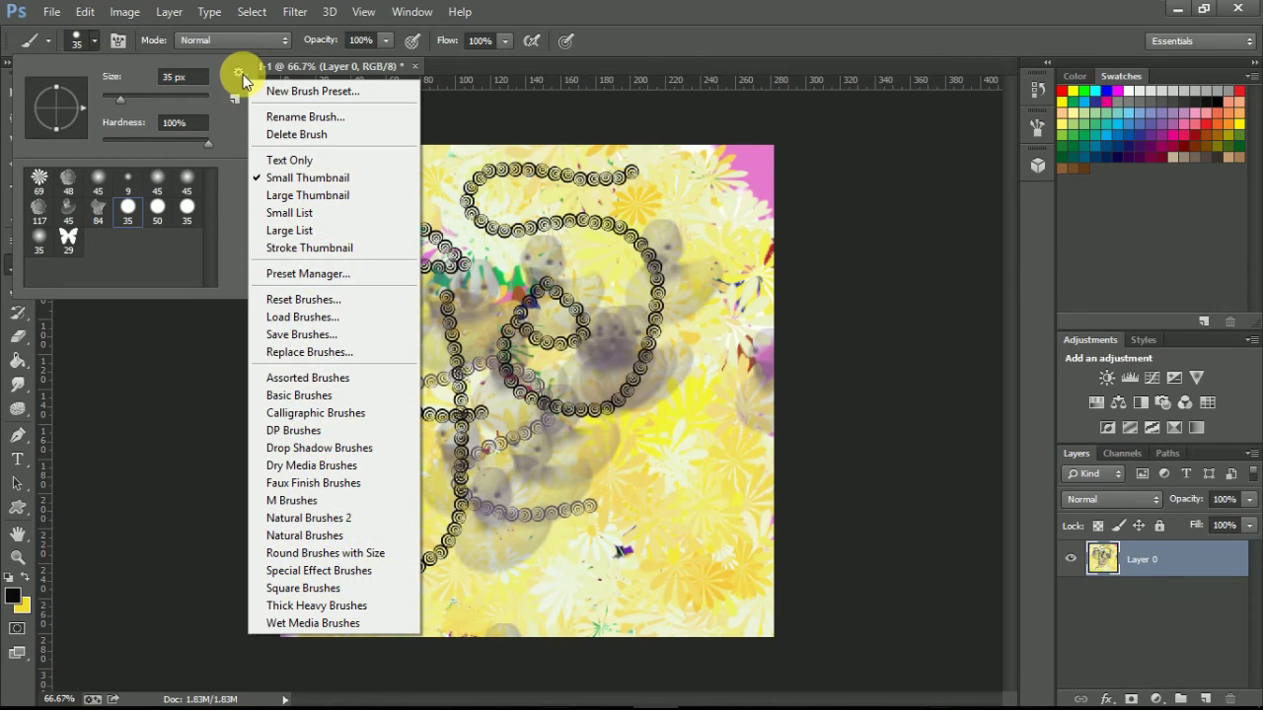
pyautogui.click(339, 430)
pyautogui.click(578, 286)
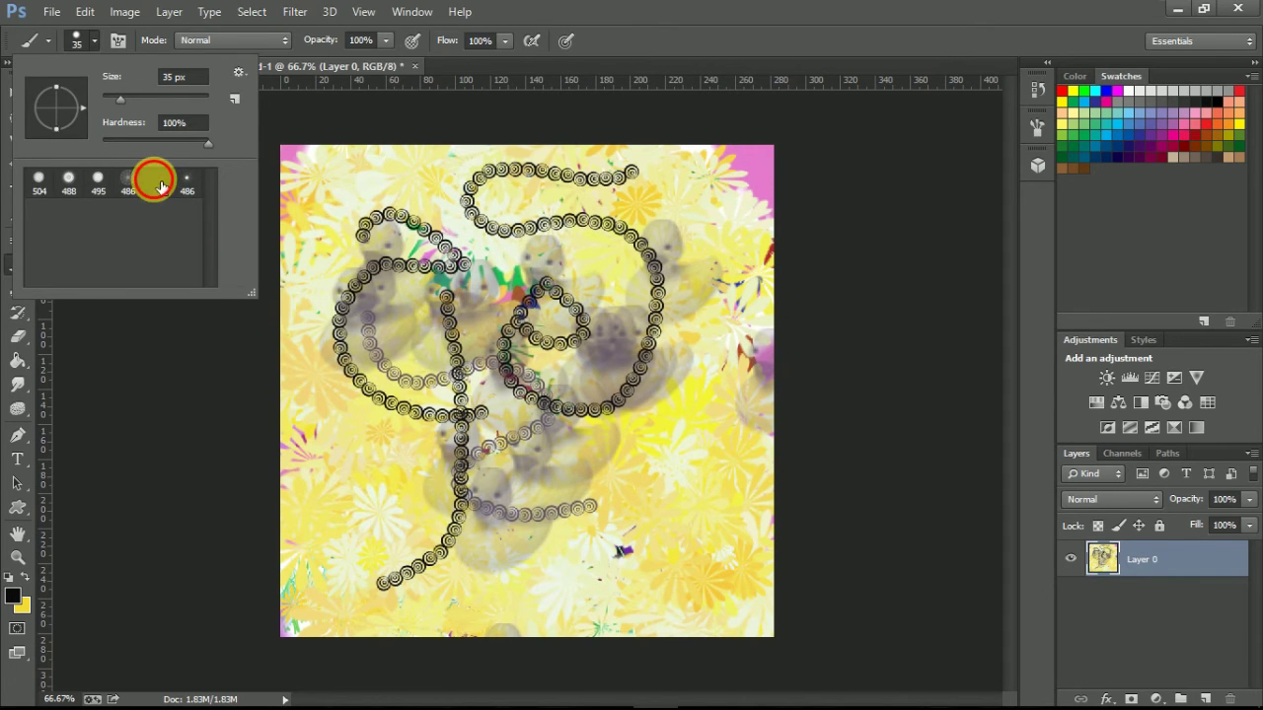
pyautogui.doubleClick(161, 187)
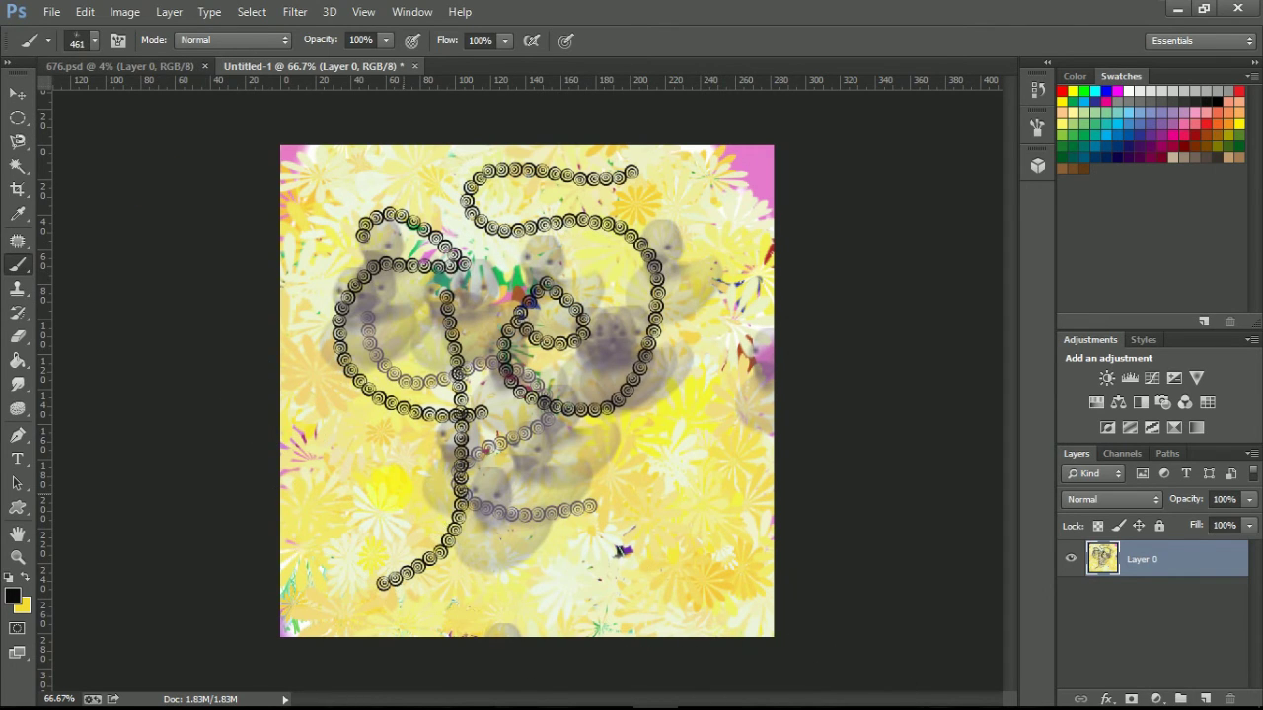
# Stamp black twig branches across the lower, middle and upper canvas
pyautogui.click(389, 489)
pyautogui.click(664, 489)
pyautogui.click(511, 514)
pyautogui.click(547, 338)
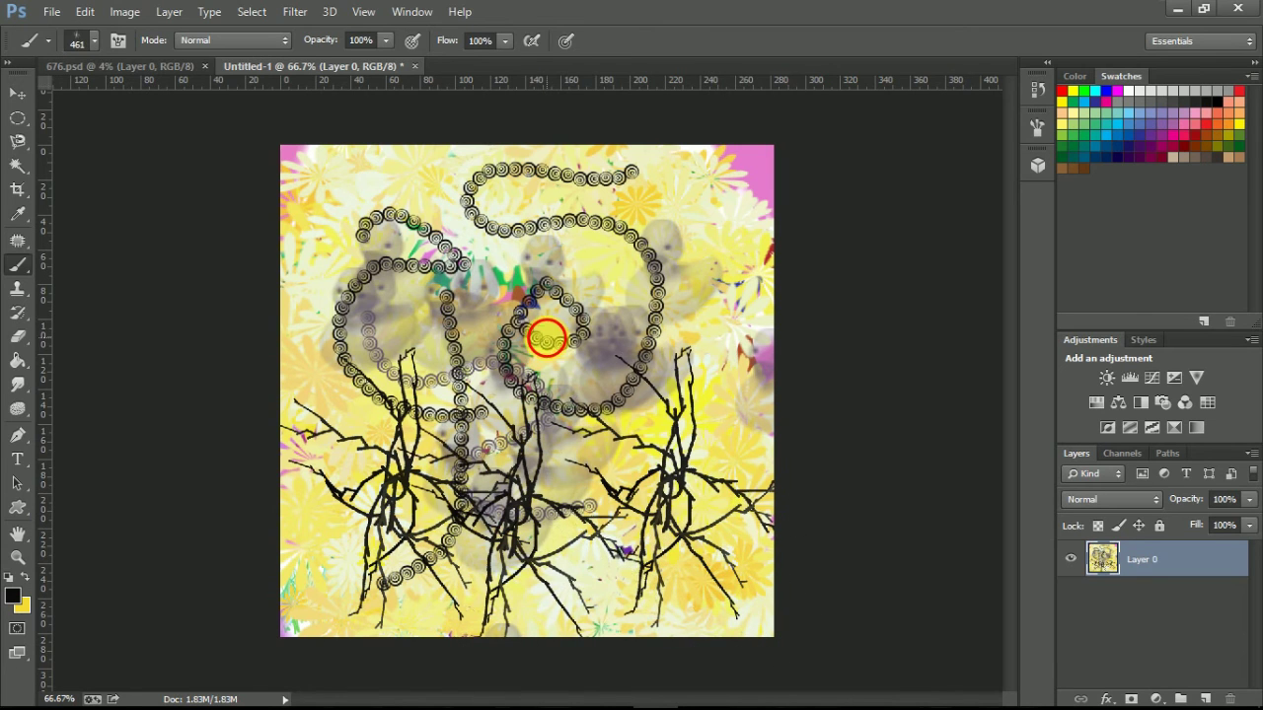
pyautogui.click(474, 286)
pyautogui.click(359, 300)
pyautogui.click(522, 296)
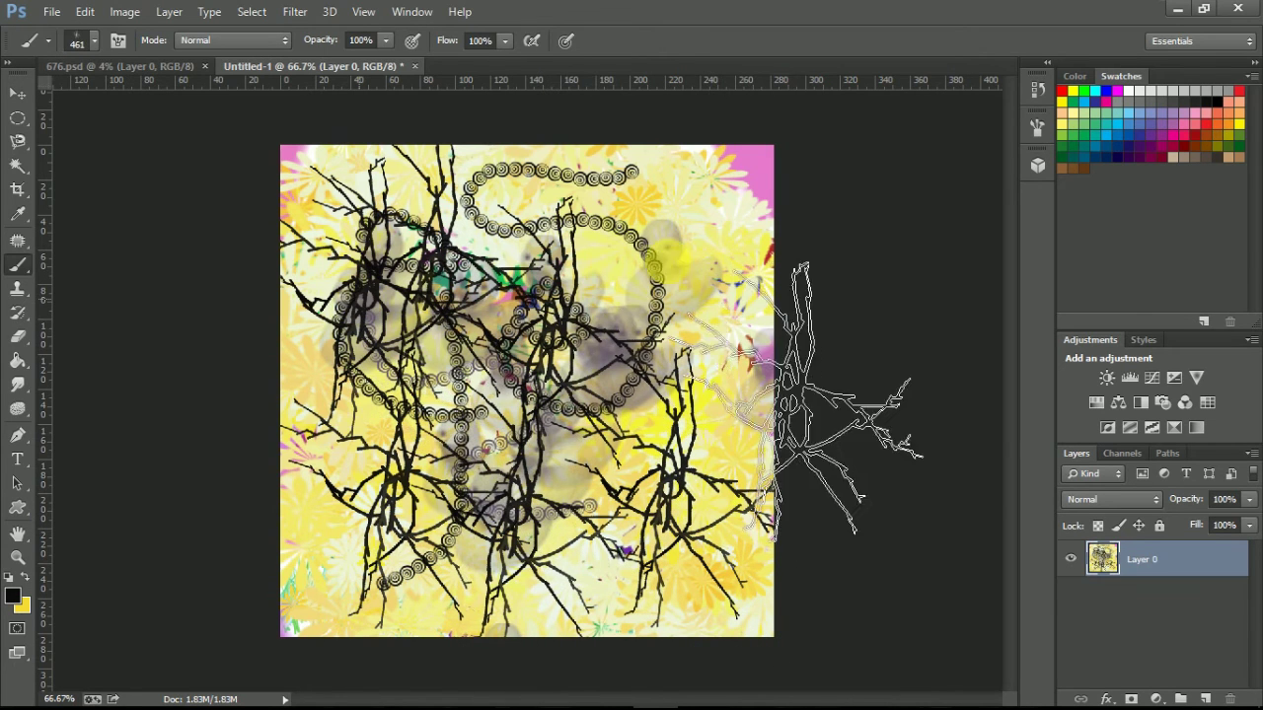
pyautogui.click(666, 259)
pyautogui.click(324, 530)
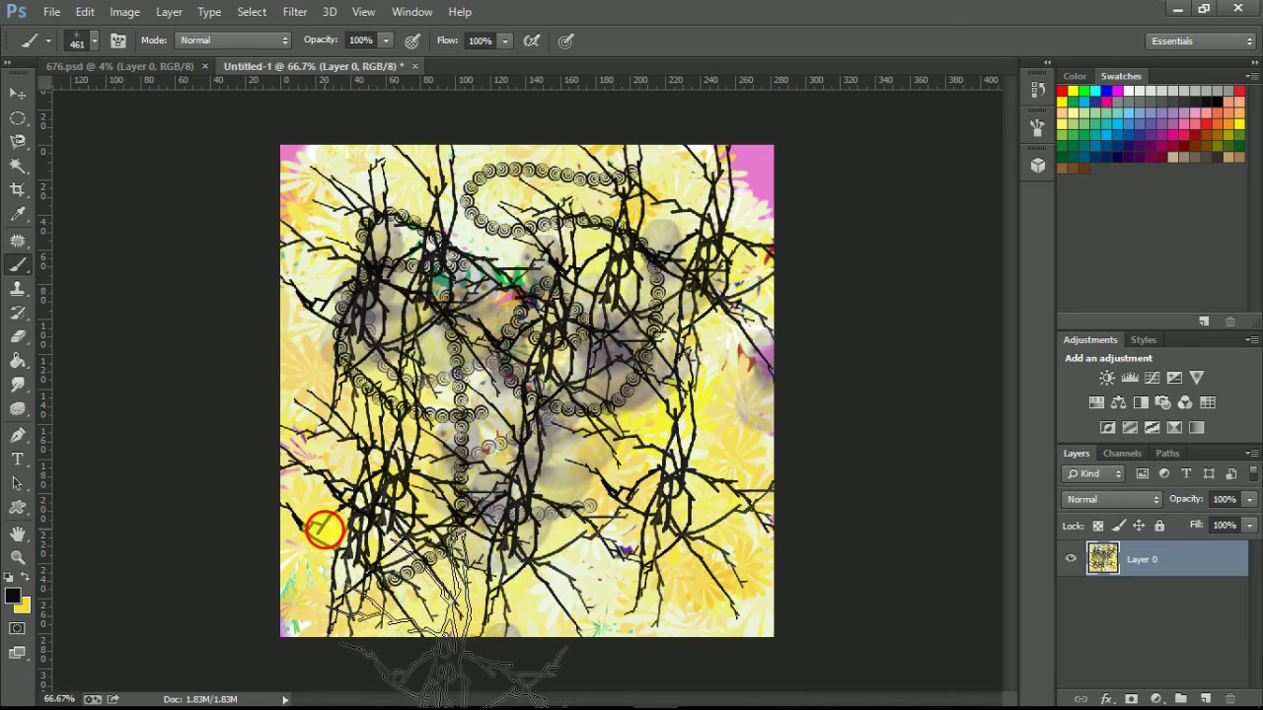
# Pile more branch stamps into the canvas centre and lower areas until densely covered
pyautogui.click(426, 542)
pyautogui.click(690, 479)
pyautogui.click(521, 419)
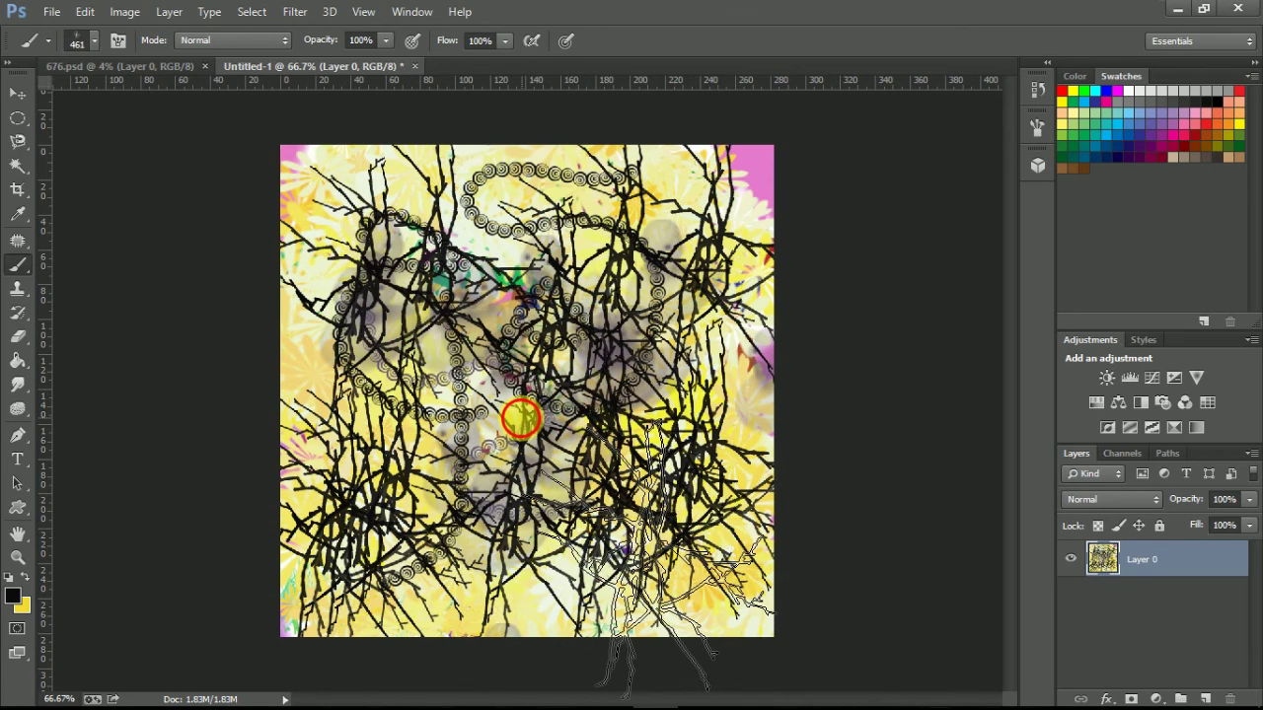
pyautogui.click(502, 428)
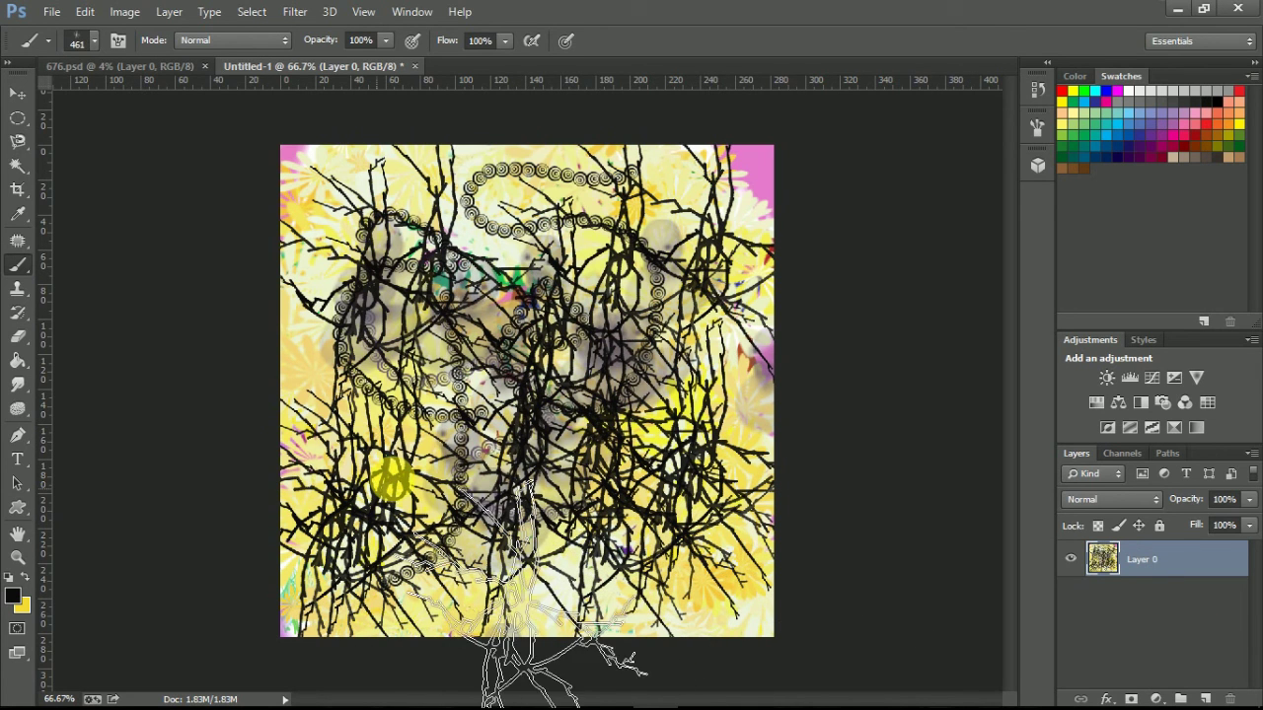
pyautogui.click(516, 457)
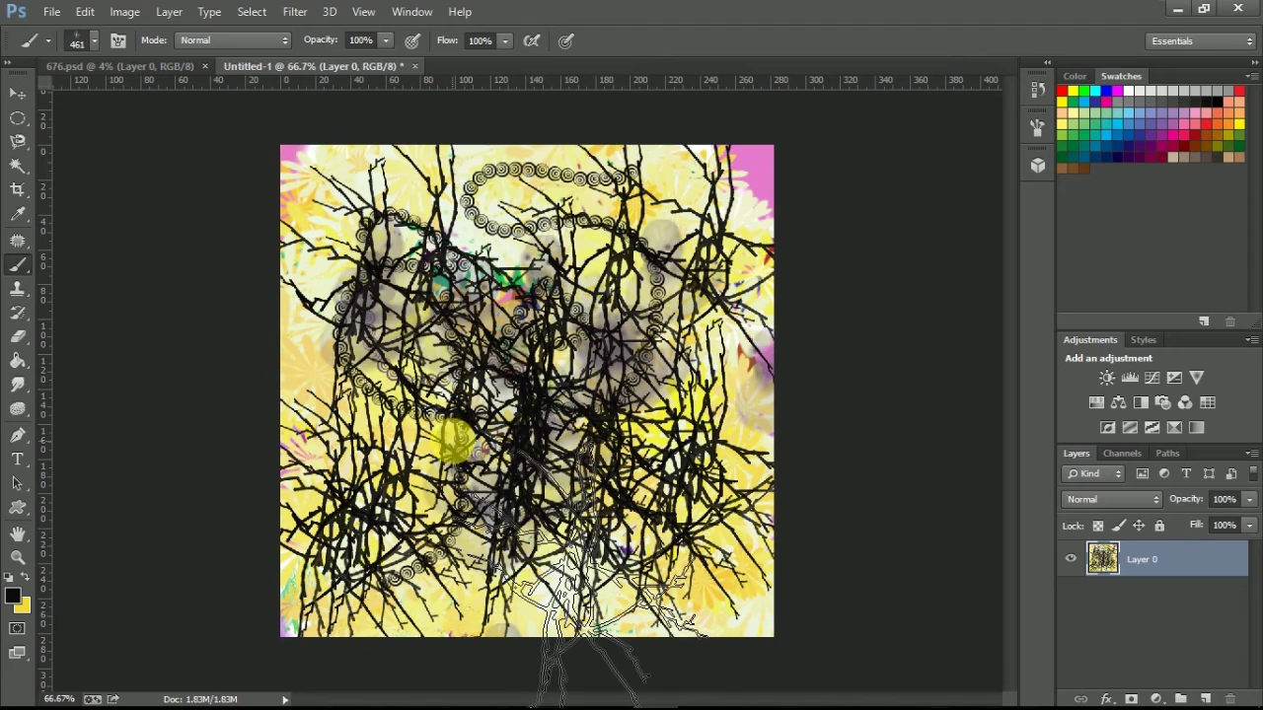
pyautogui.click(453, 444)
pyautogui.click(480, 361)
pyautogui.click(540, 404)
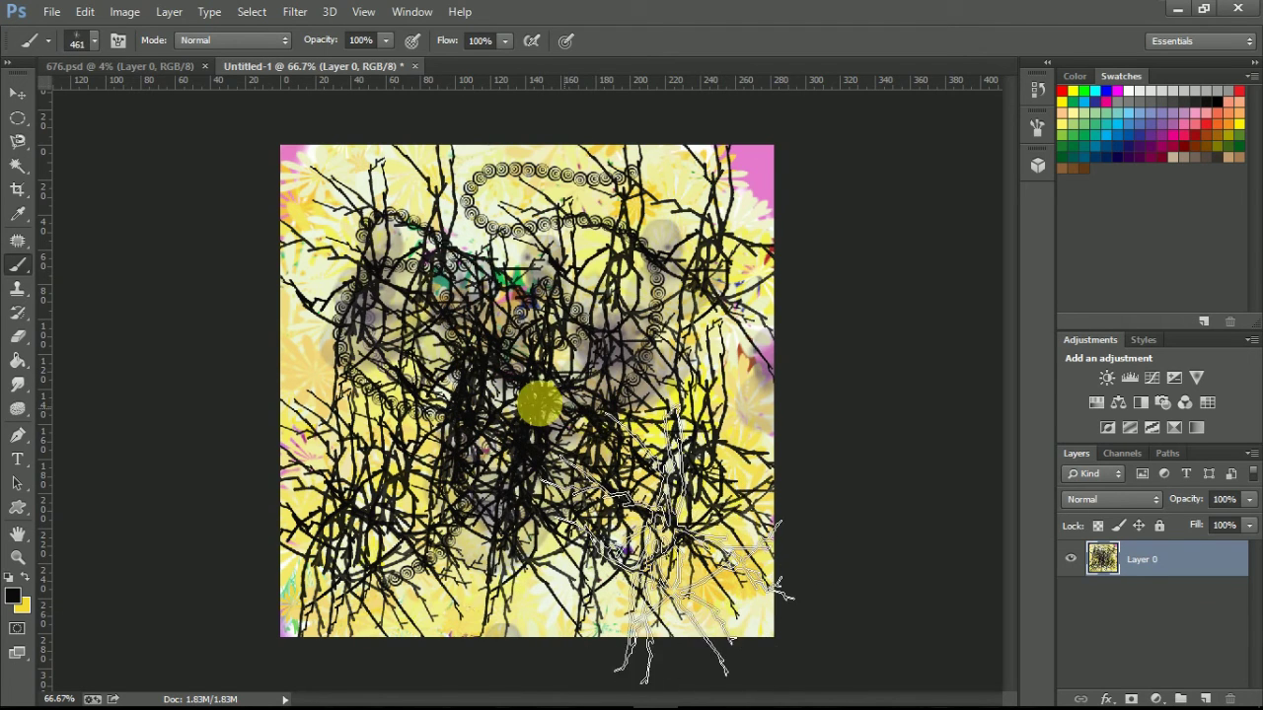
pyautogui.click(267, 190)
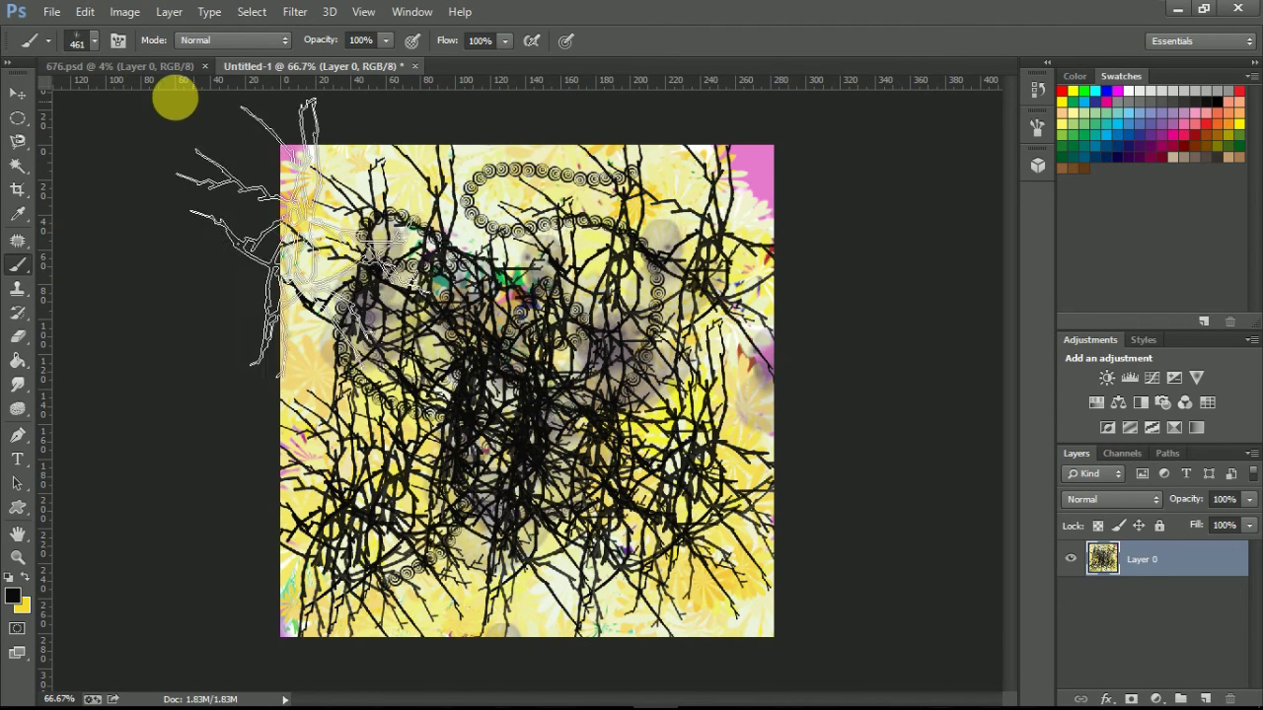
pyautogui.click(141, 66)
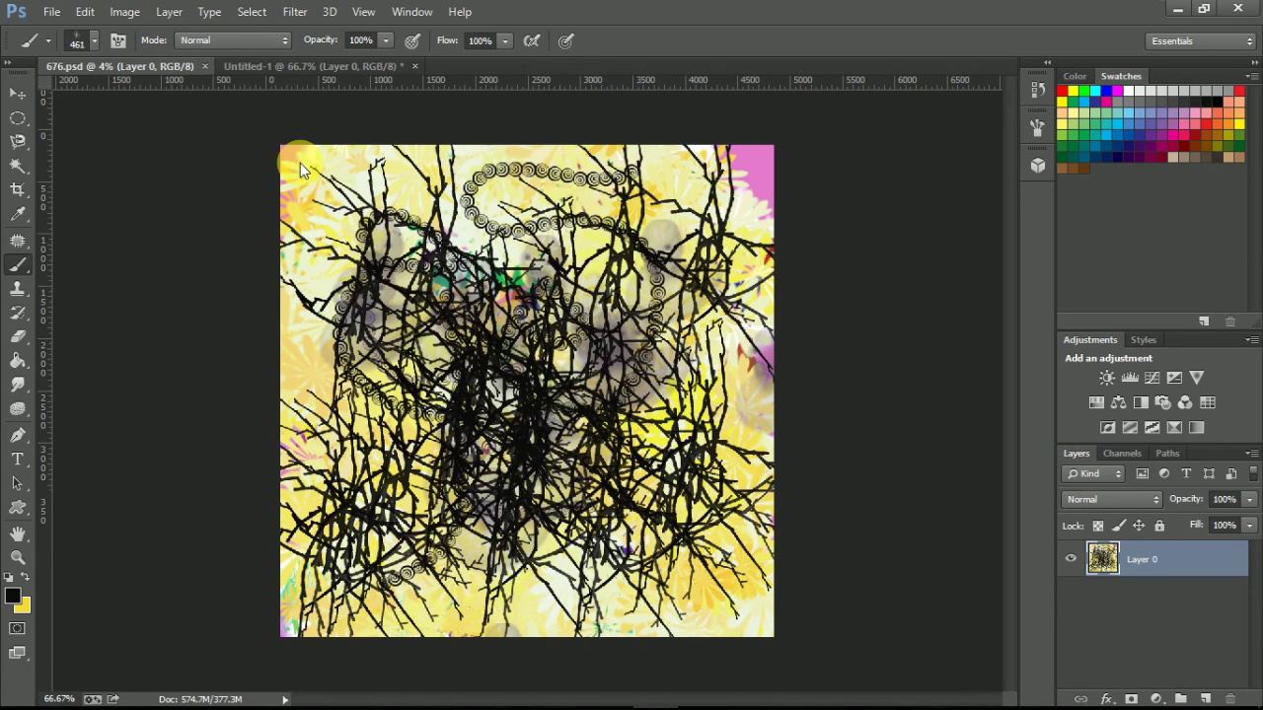